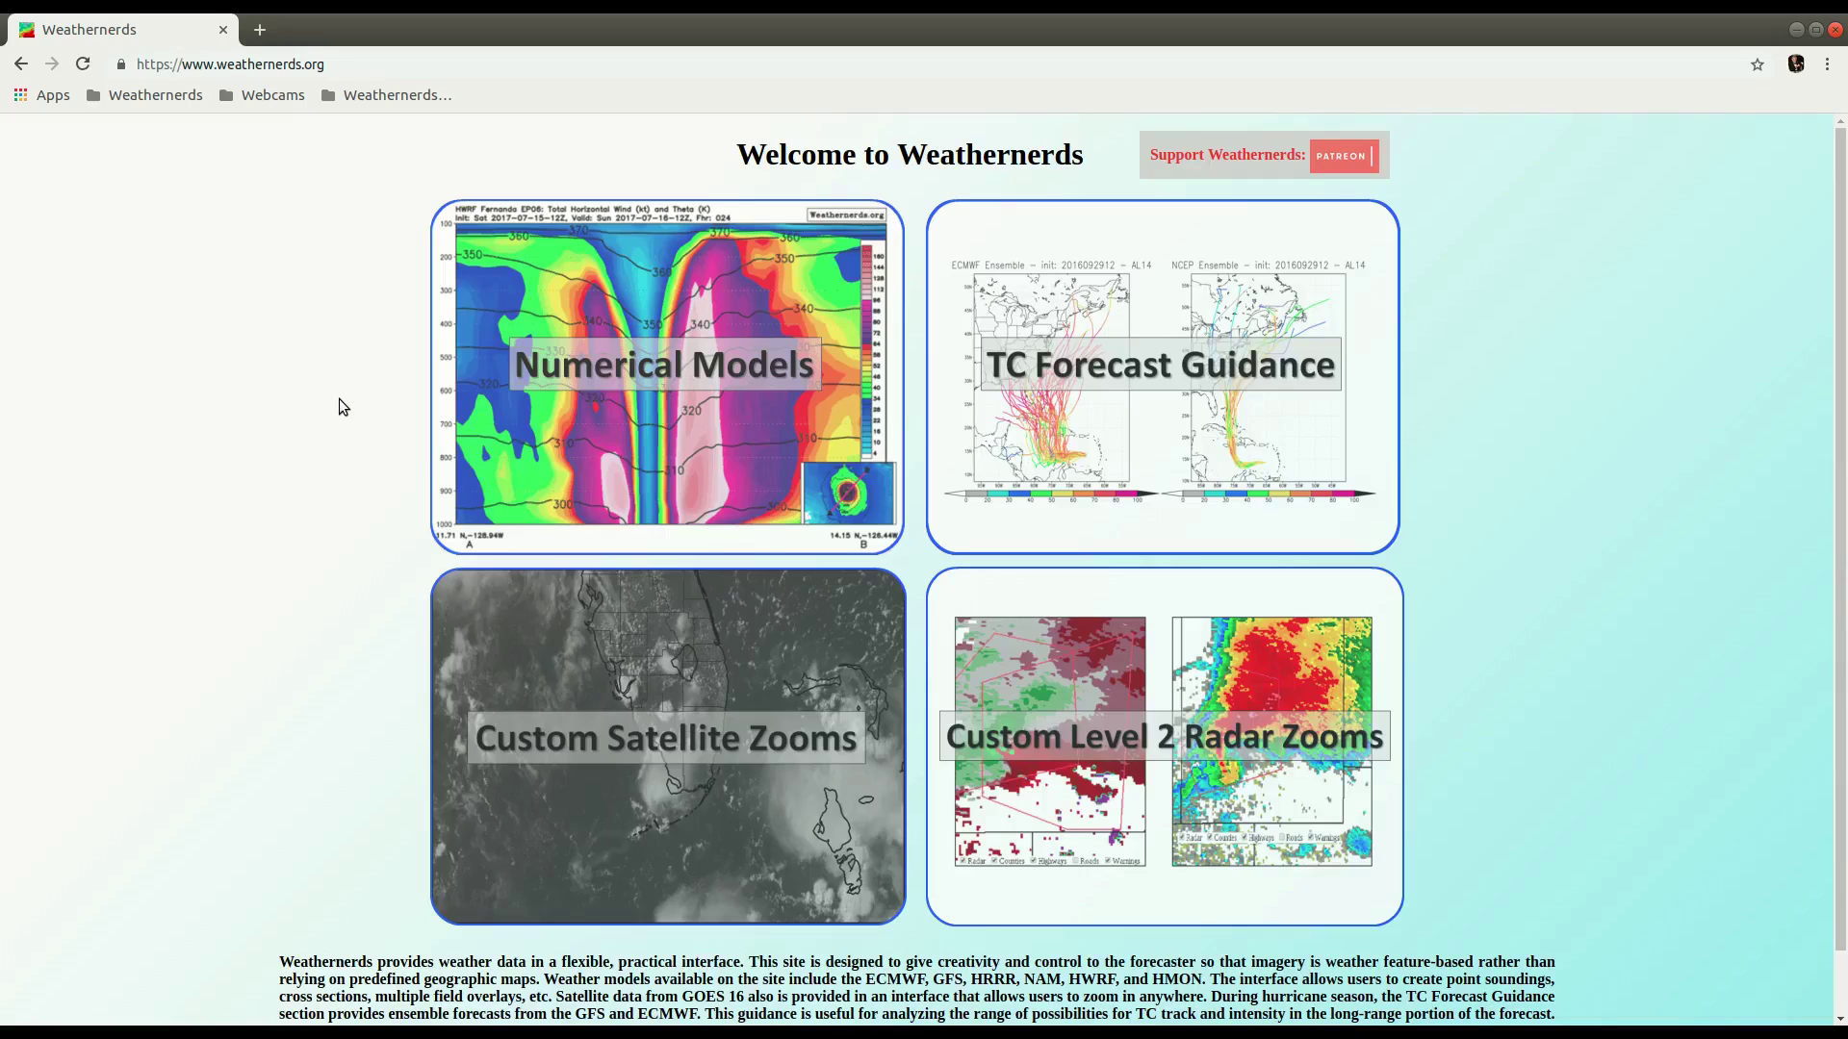
Step: Open the numerical model pages and select the 240-hour GFS forecast
{"action": "left_click", "coordinate": [688, 431]}
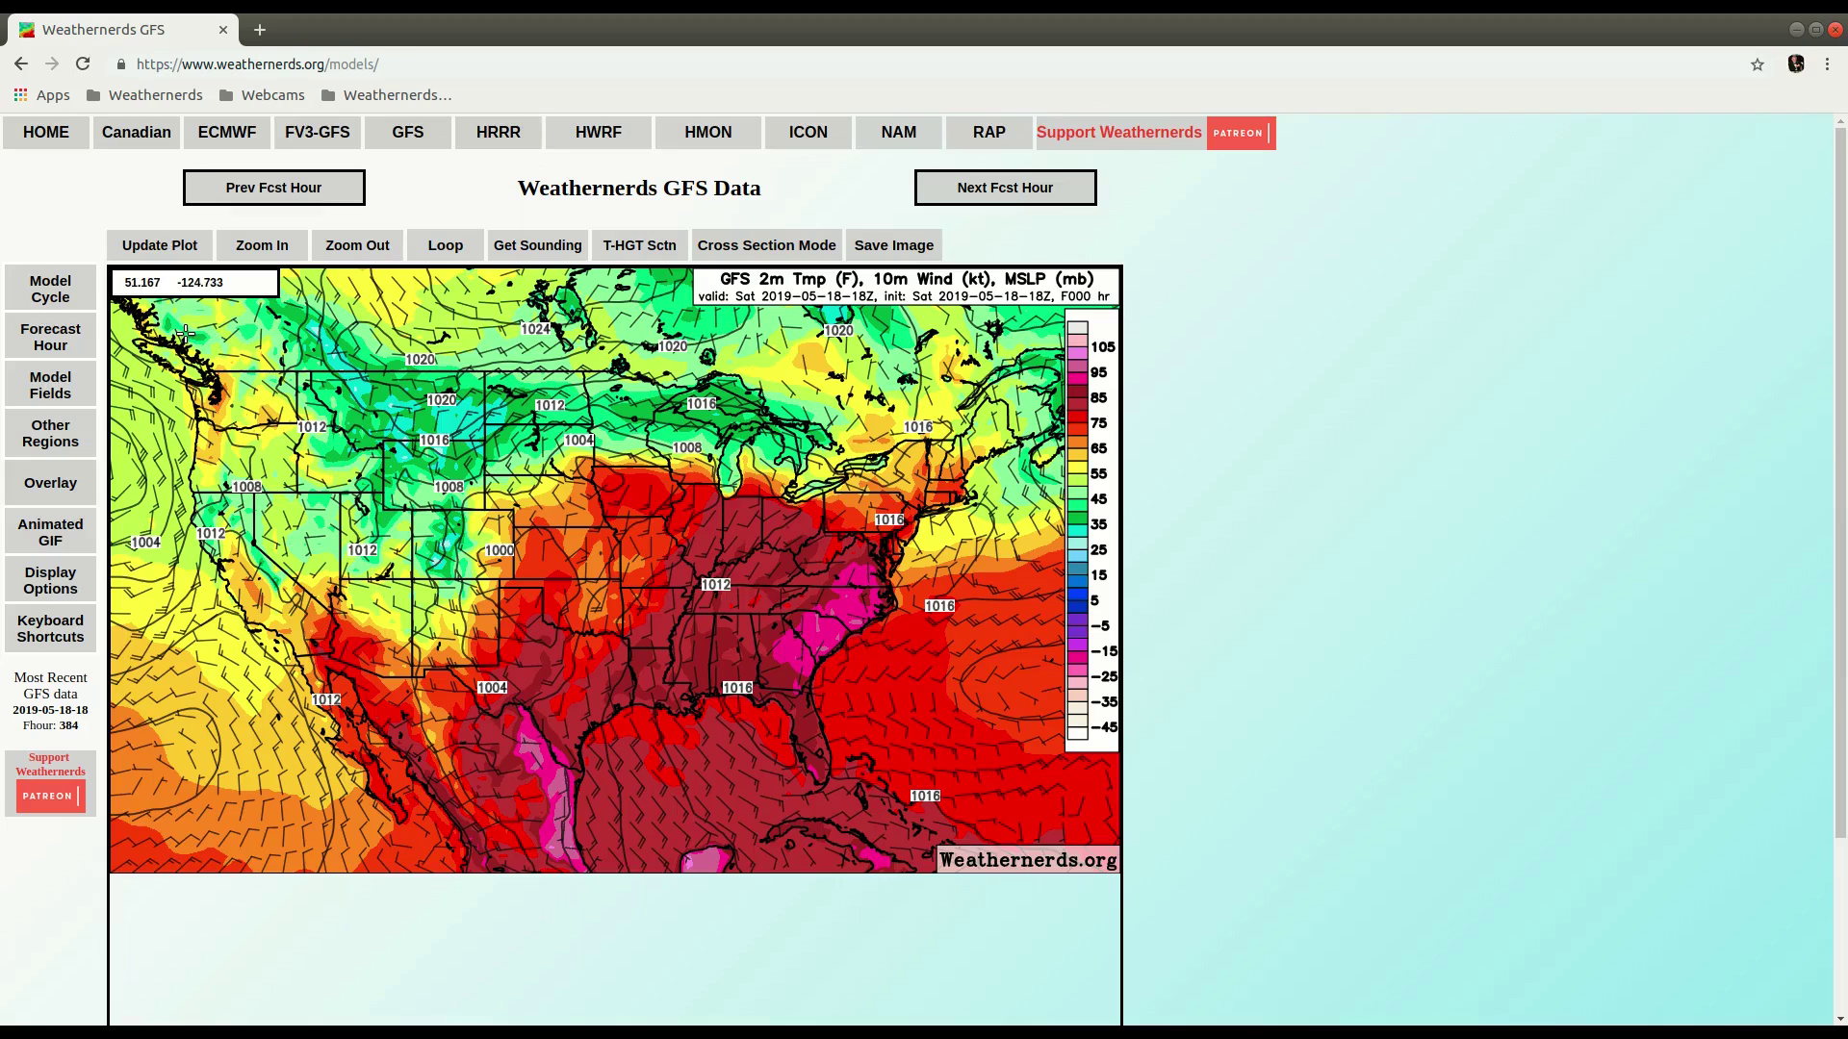
{"action": "mouse_move", "coordinate": [50, 336]}
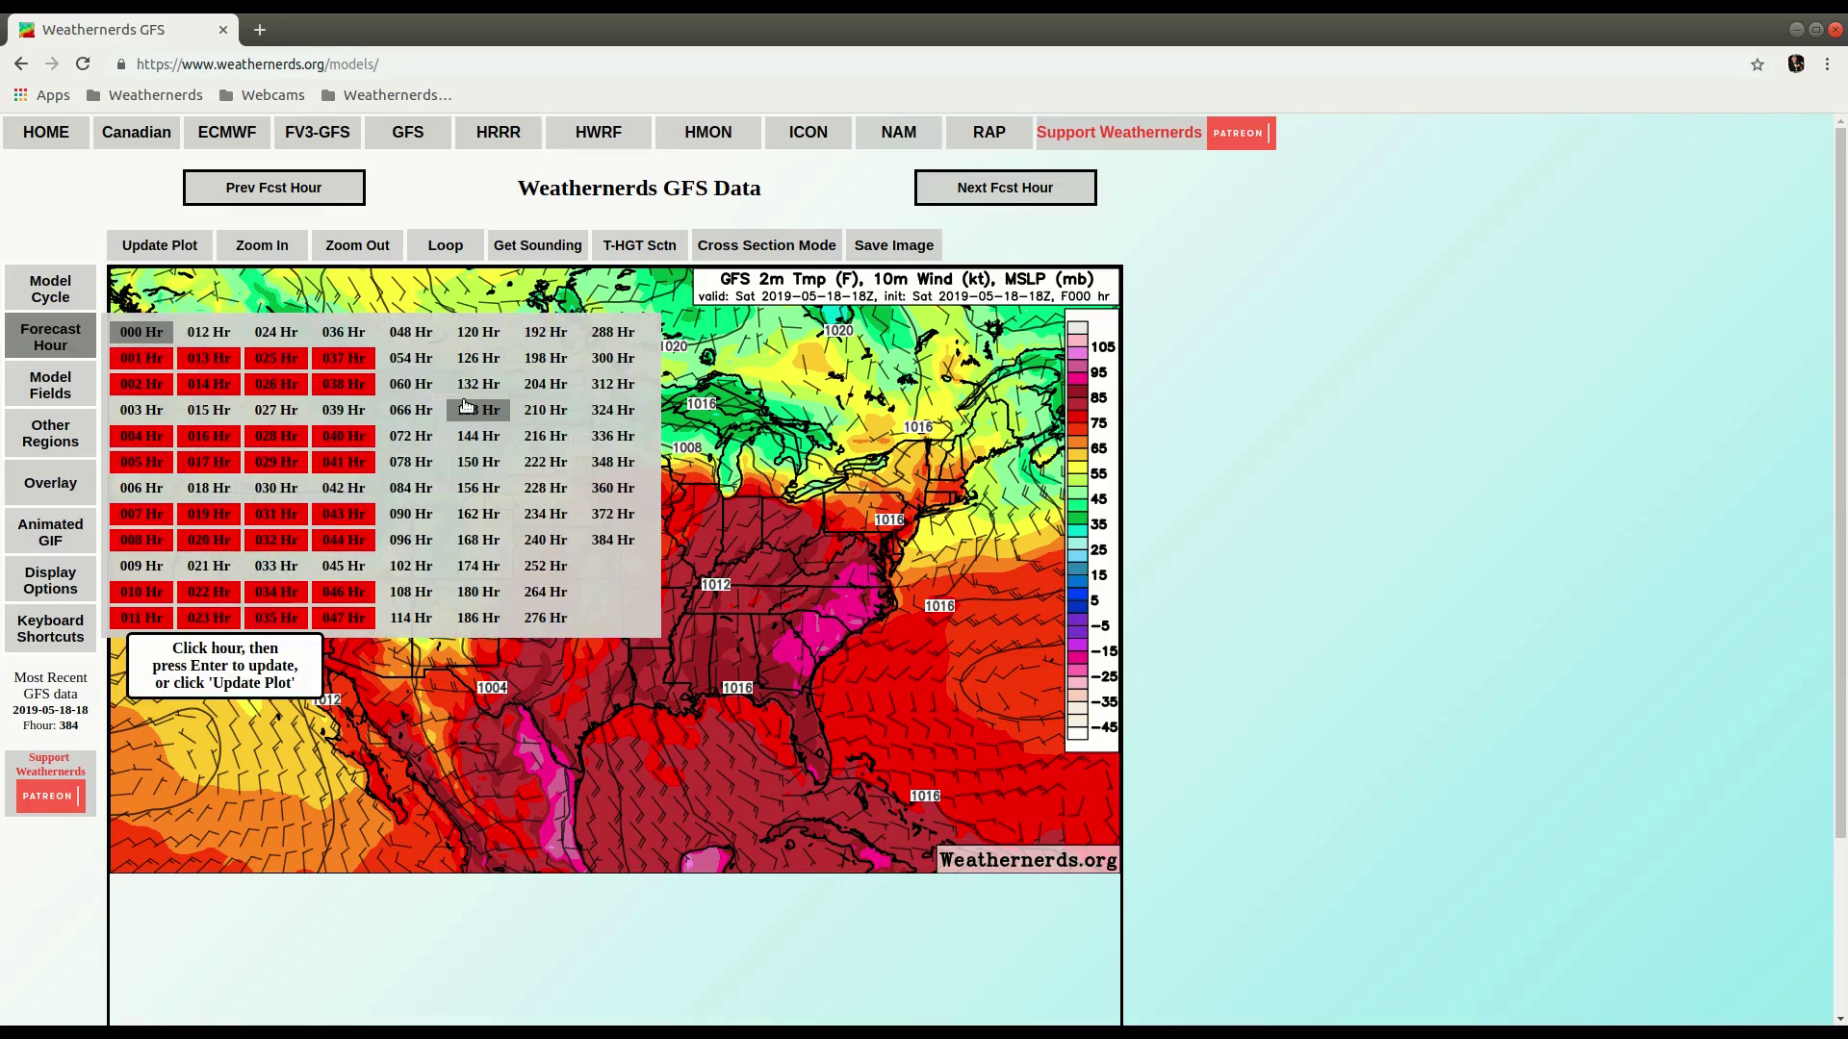
{"action": "left_click", "coordinate": [560, 541]}
Step: Switch the map to the East Pacific region and plot 850 mb vorticity
{"action": "mouse_move", "coordinate": [58, 366]}
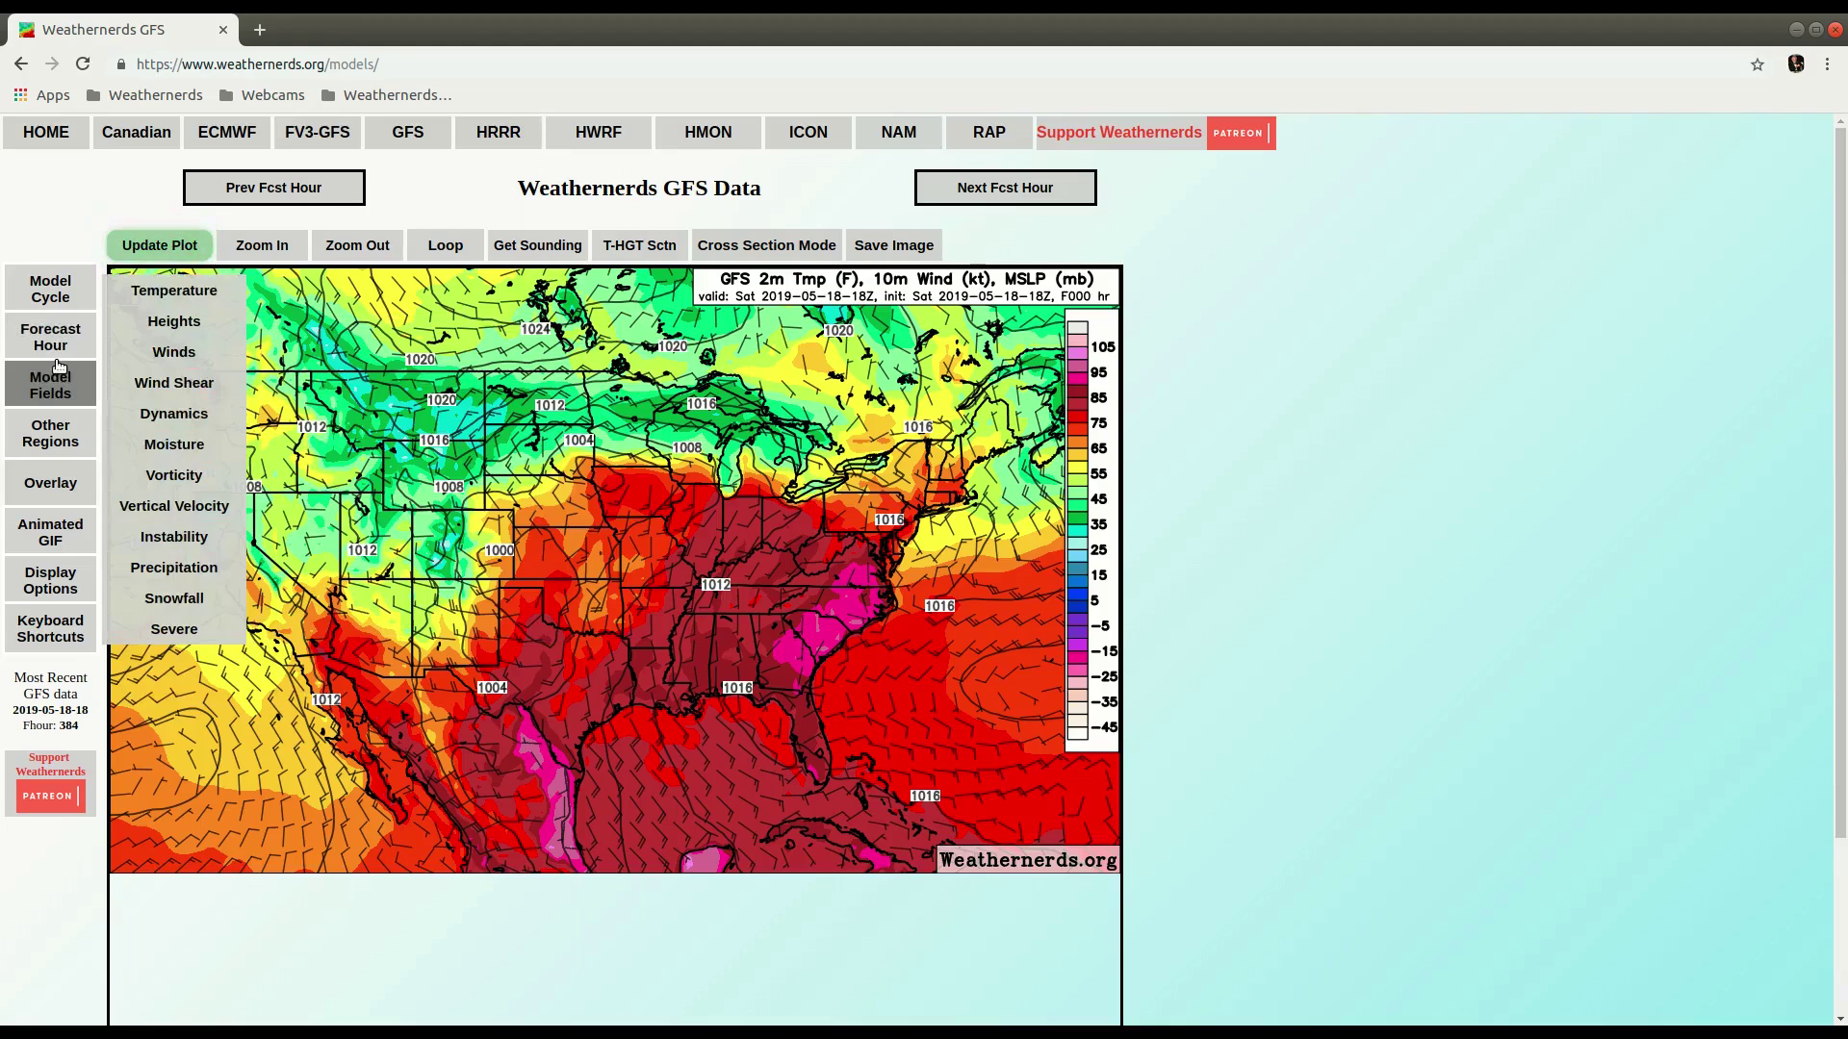
{"action": "mouse_move", "coordinate": [50, 435]}
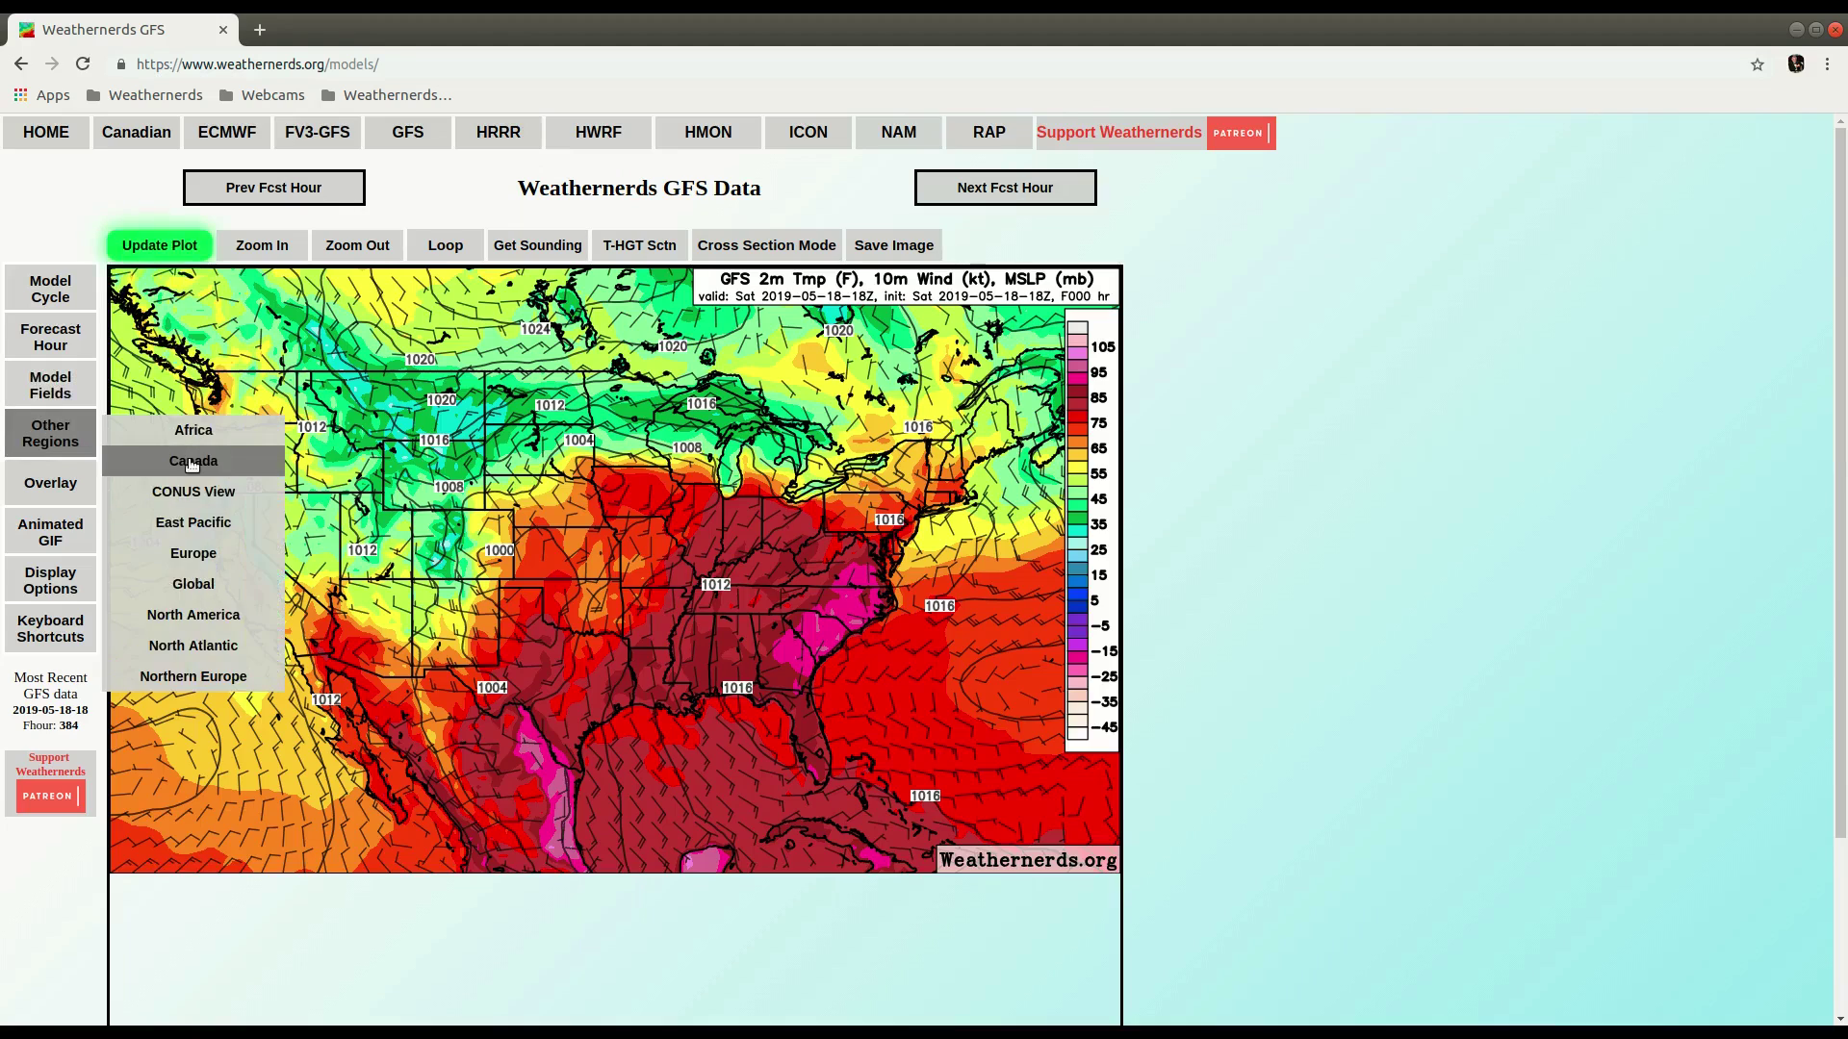
{"action": "left_click", "coordinate": [216, 529]}
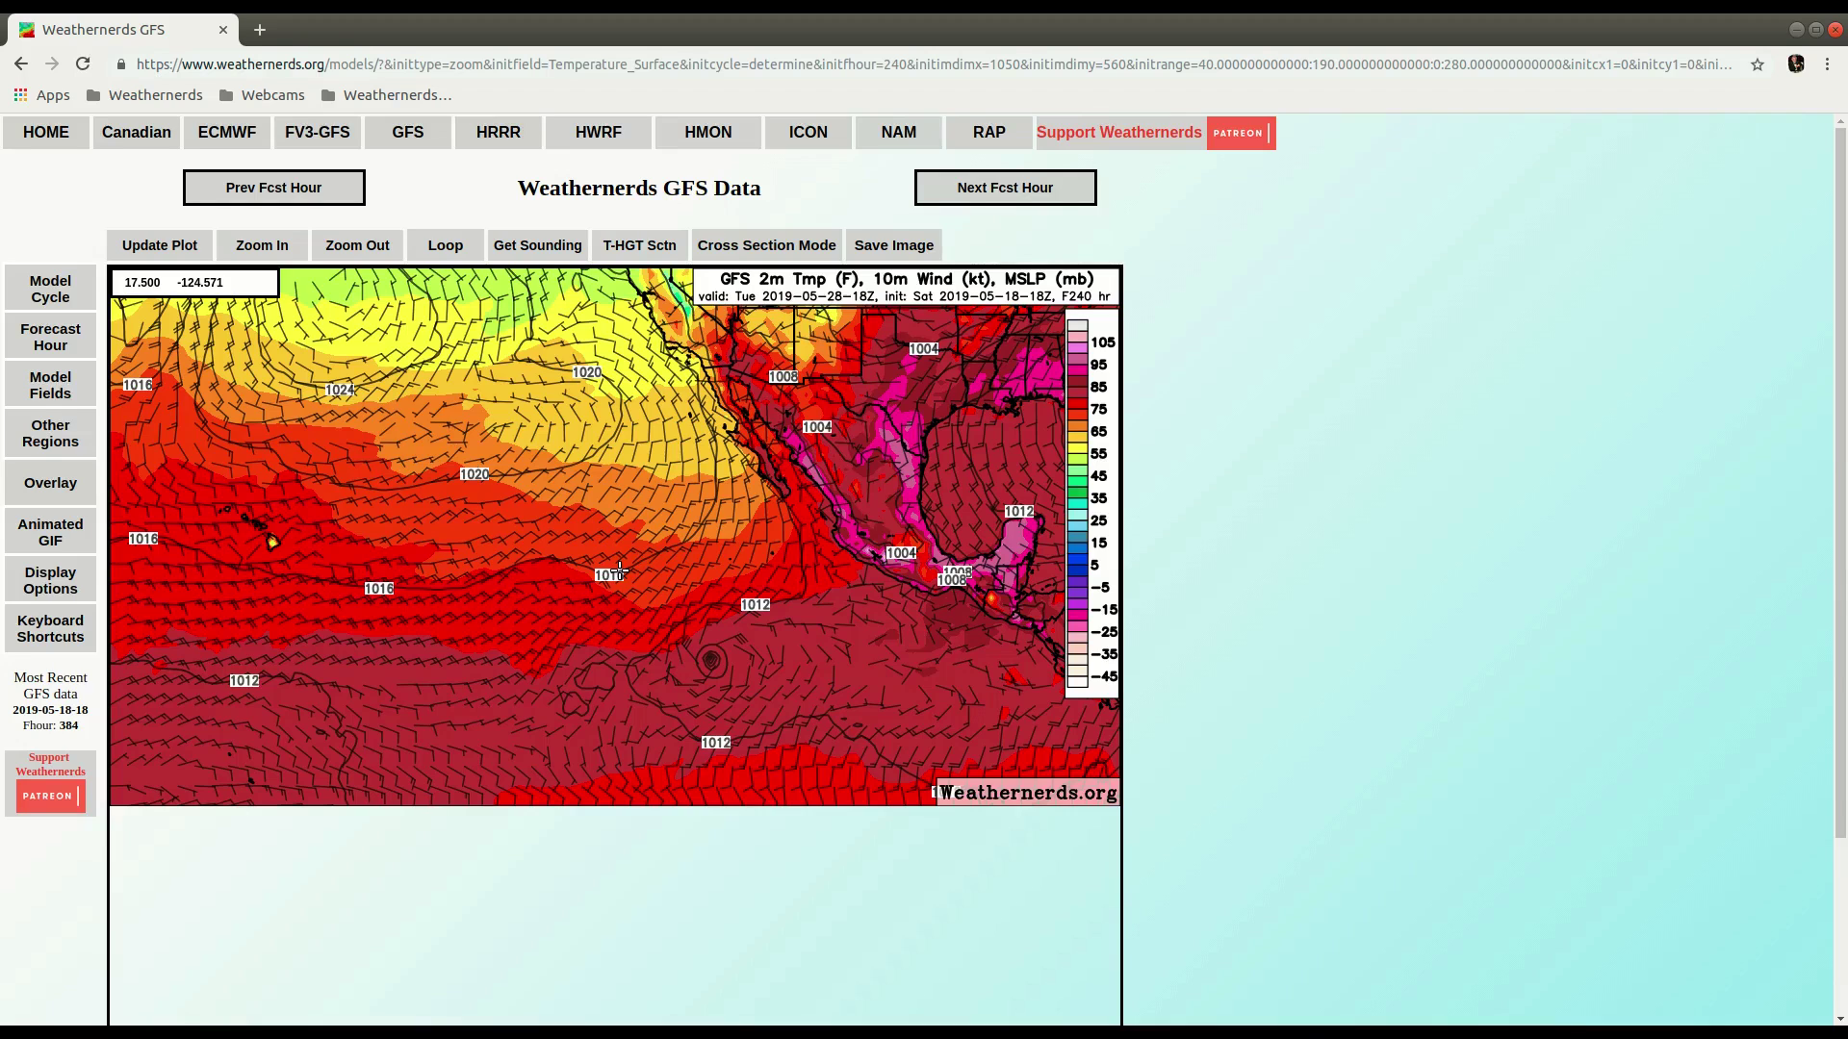
{"action": "mouse_move", "coordinate": [72, 390]}
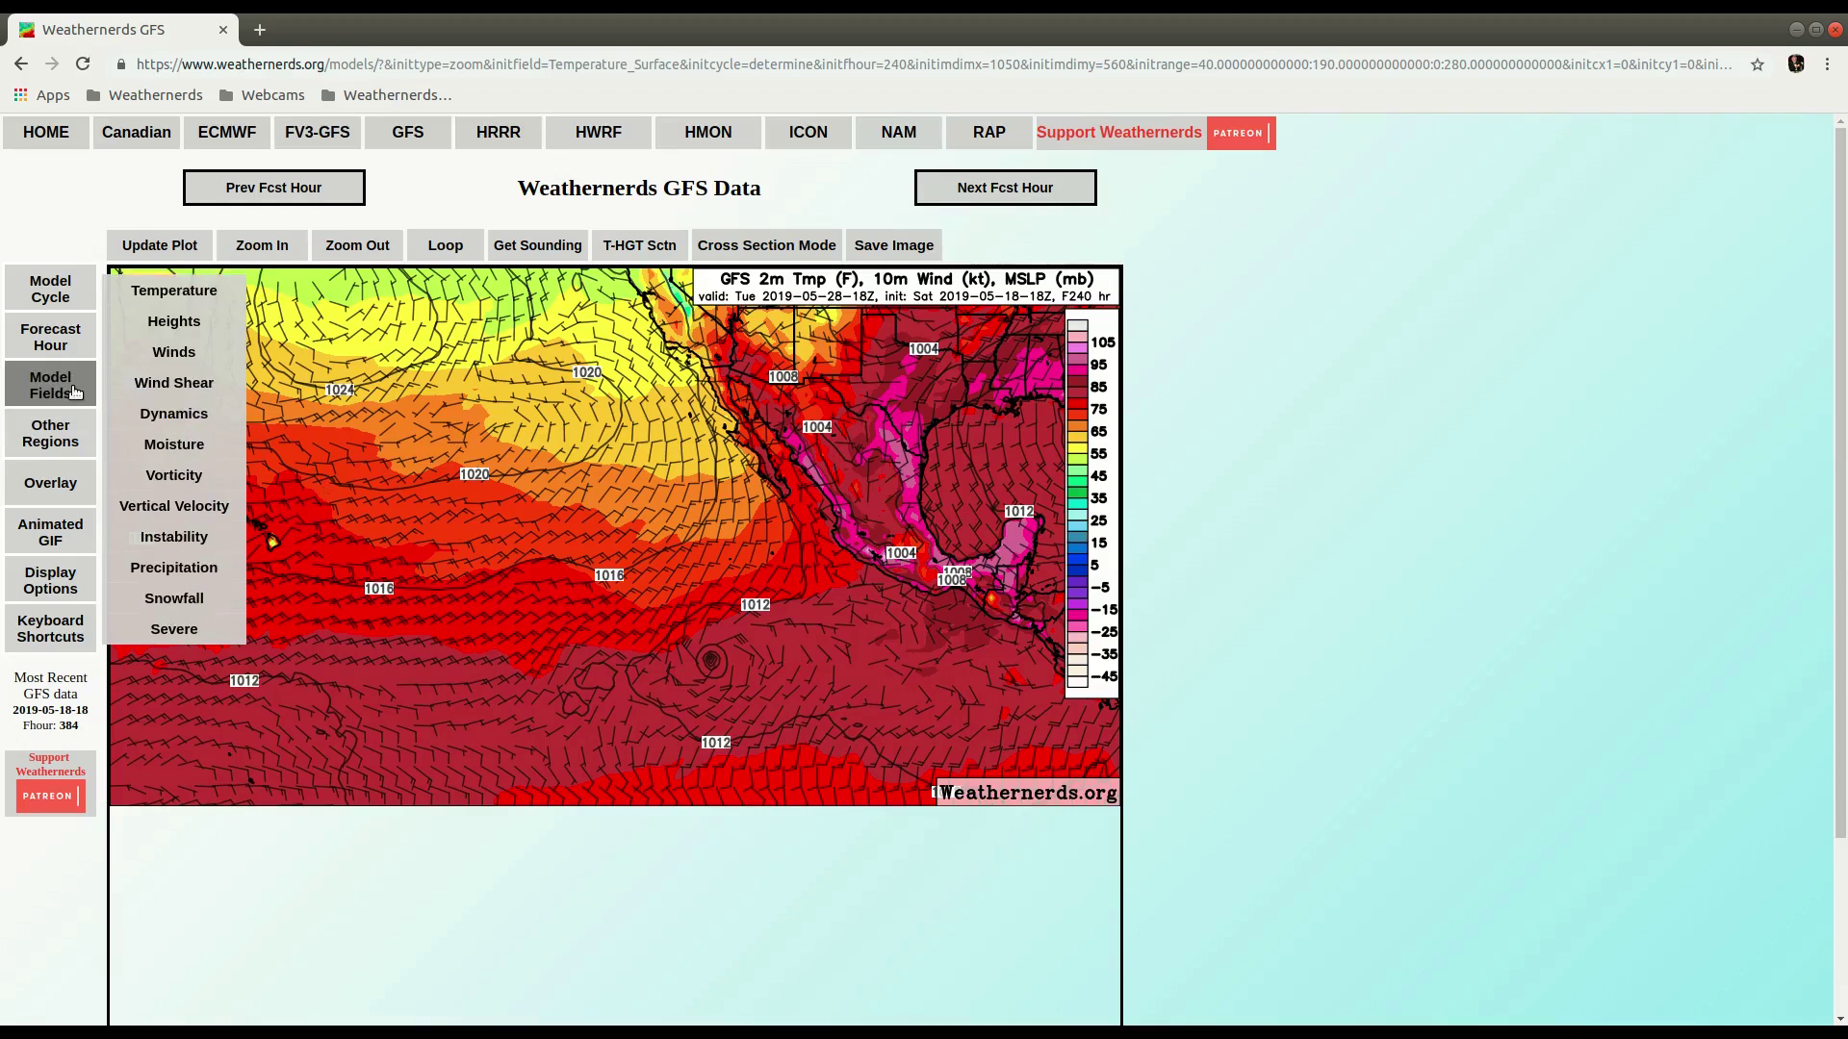
{"action": "mouse_move", "coordinate": [181, 481]}
{"action": "left_click", "coordinate": [329, 508]}
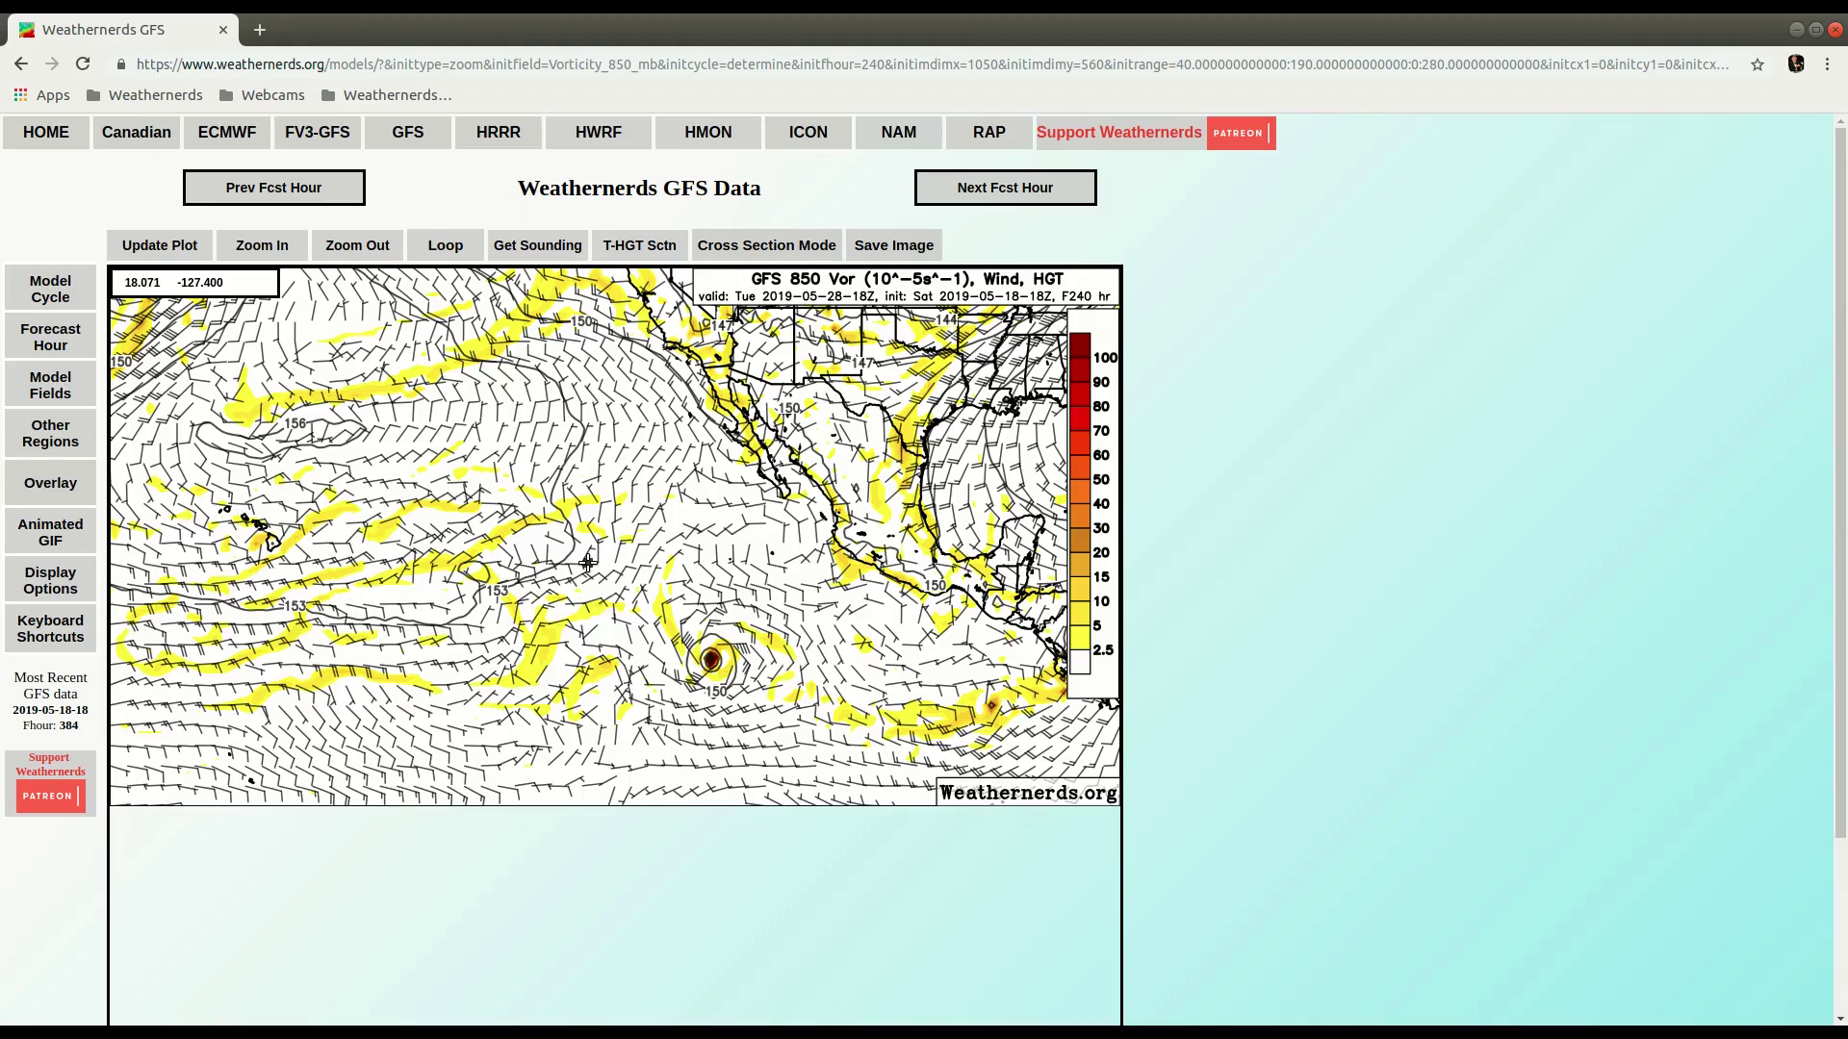
Step: Zoom the vorticity map in twice to a tight box around the cyclone centre
{"action": "left_click_drag", "start_coordinate": [587, 562], "coordinate": [847, 746]}
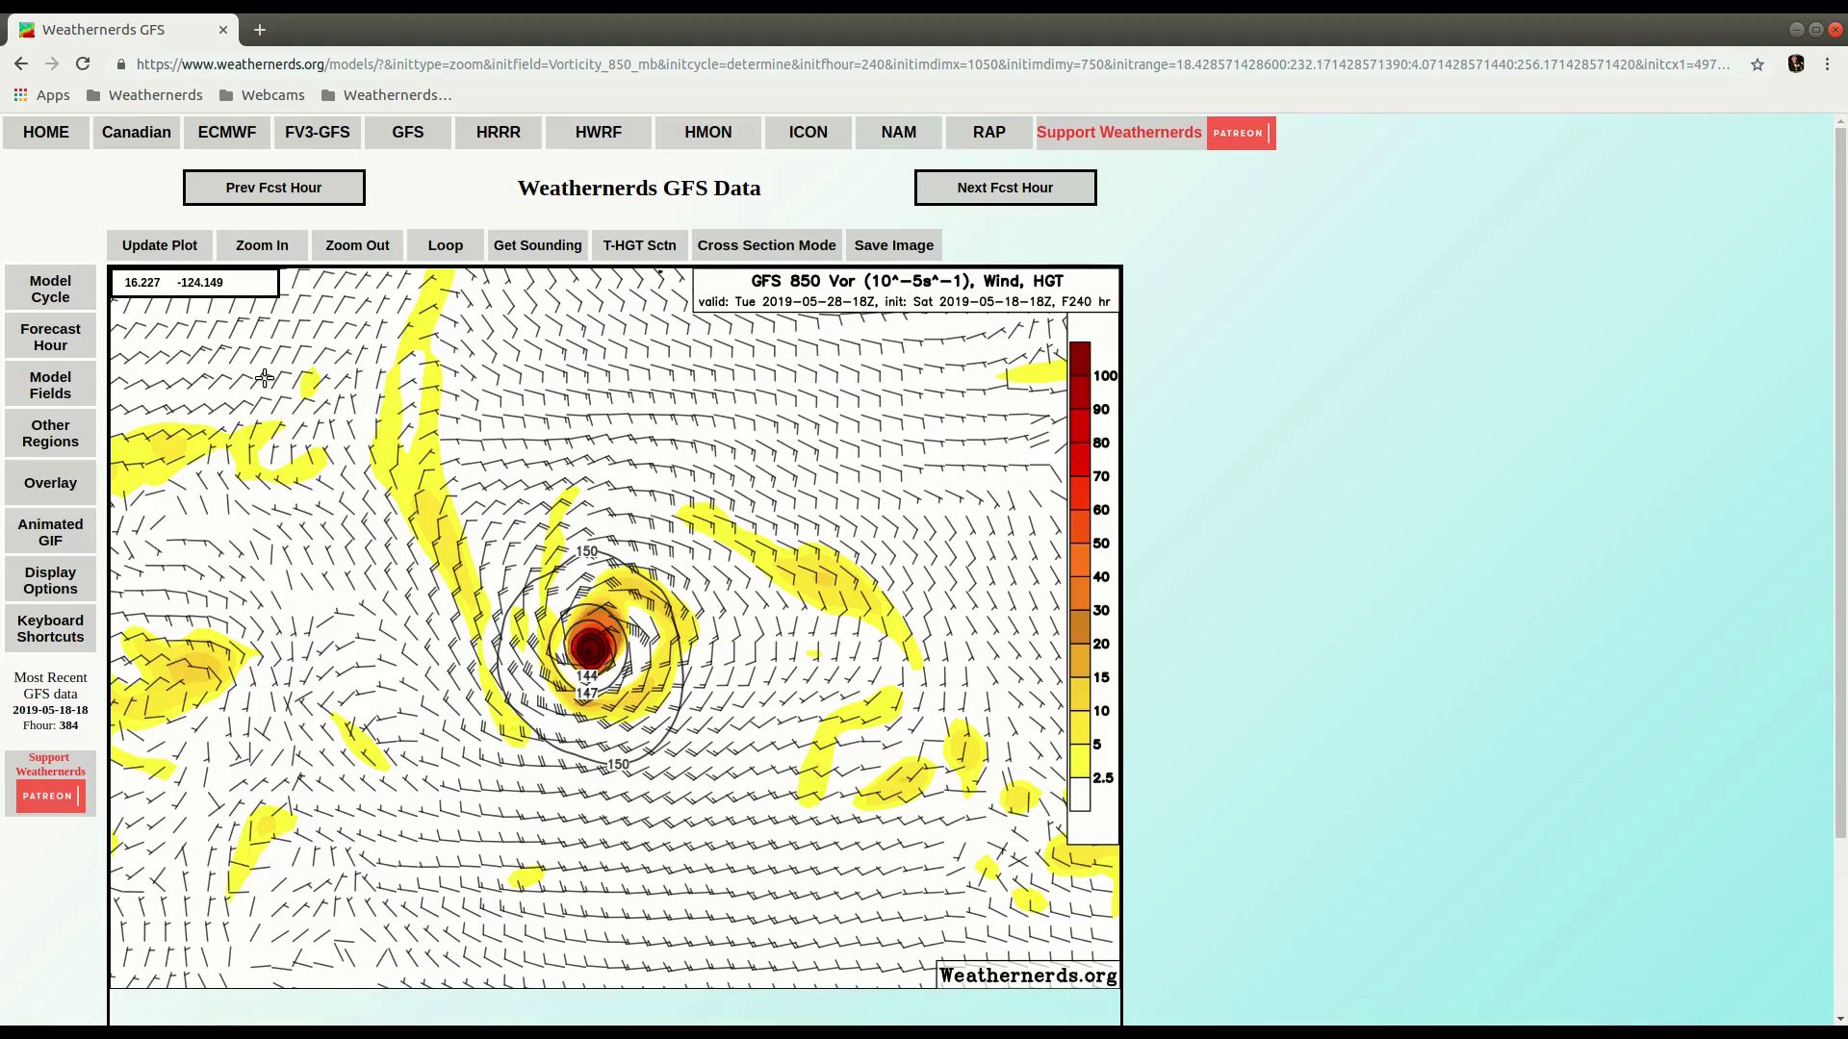
{"action": "left_click_drag", "start_coordinate": [262, 375], "coordinate": [971, 889]}
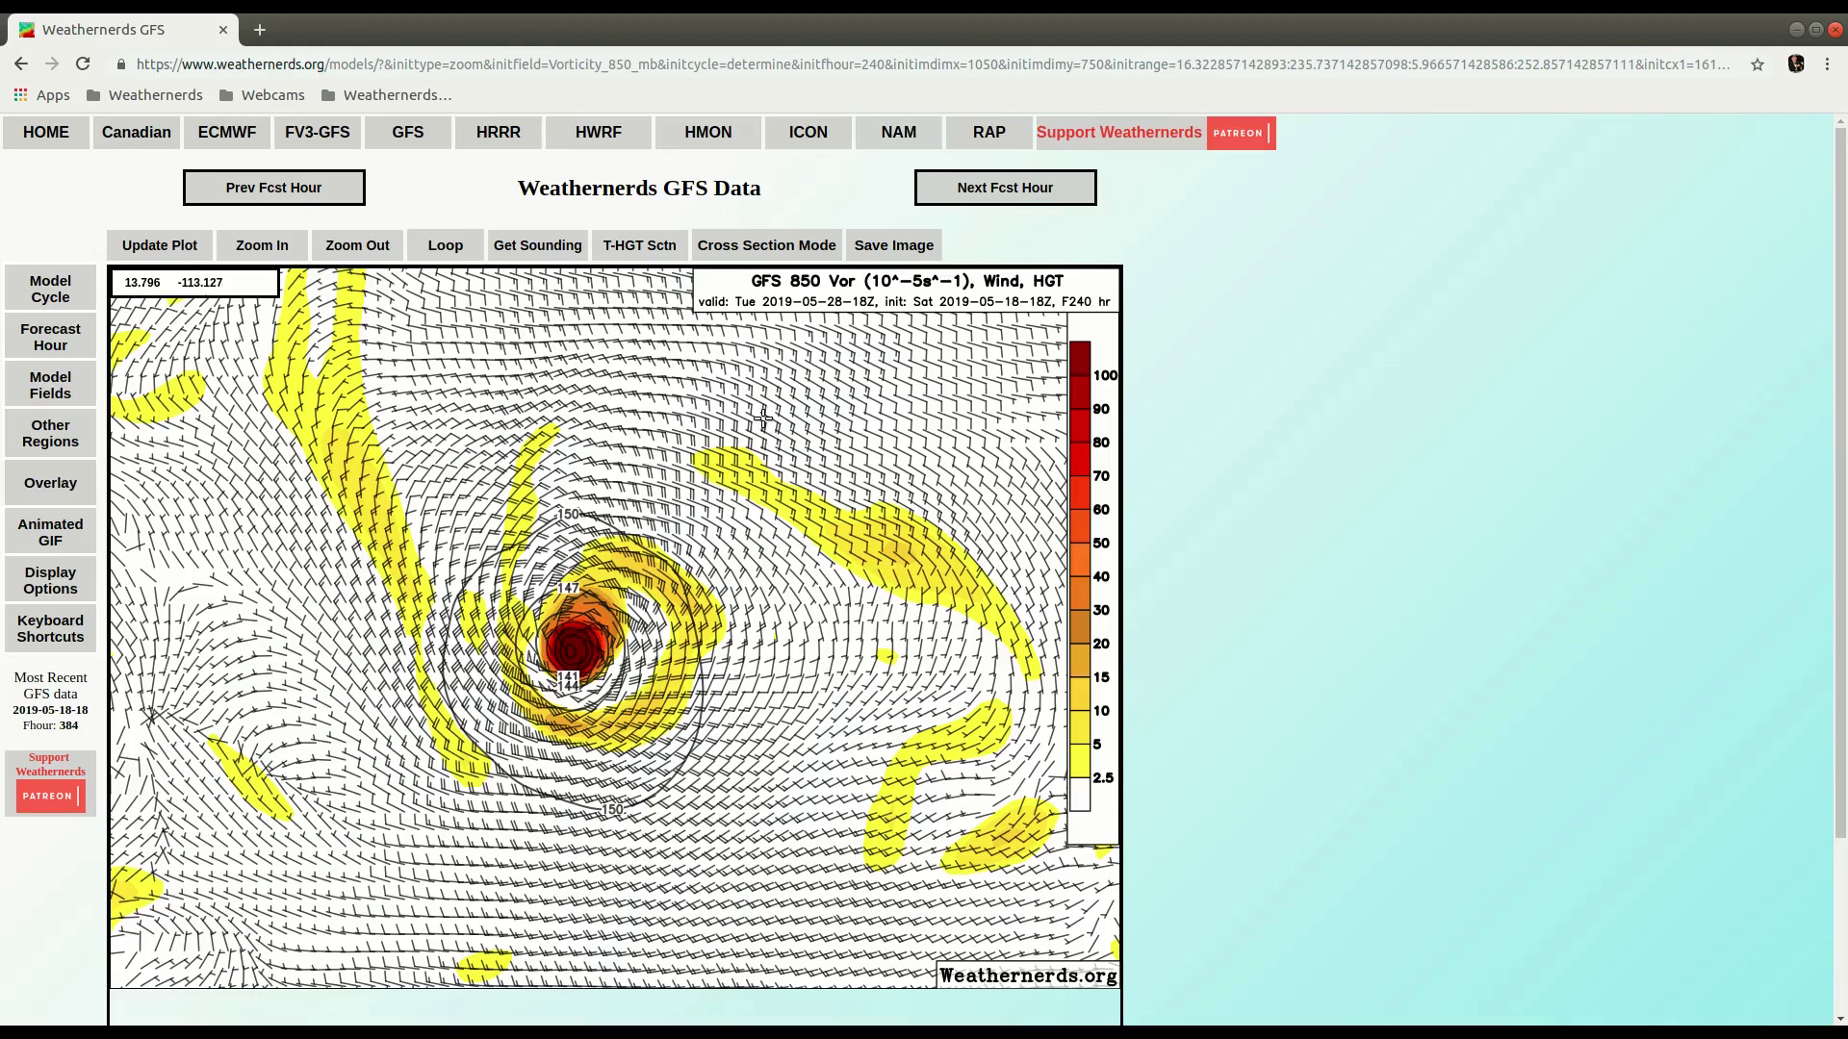
{"action": "left_click", "coordinate": [770, 252]}
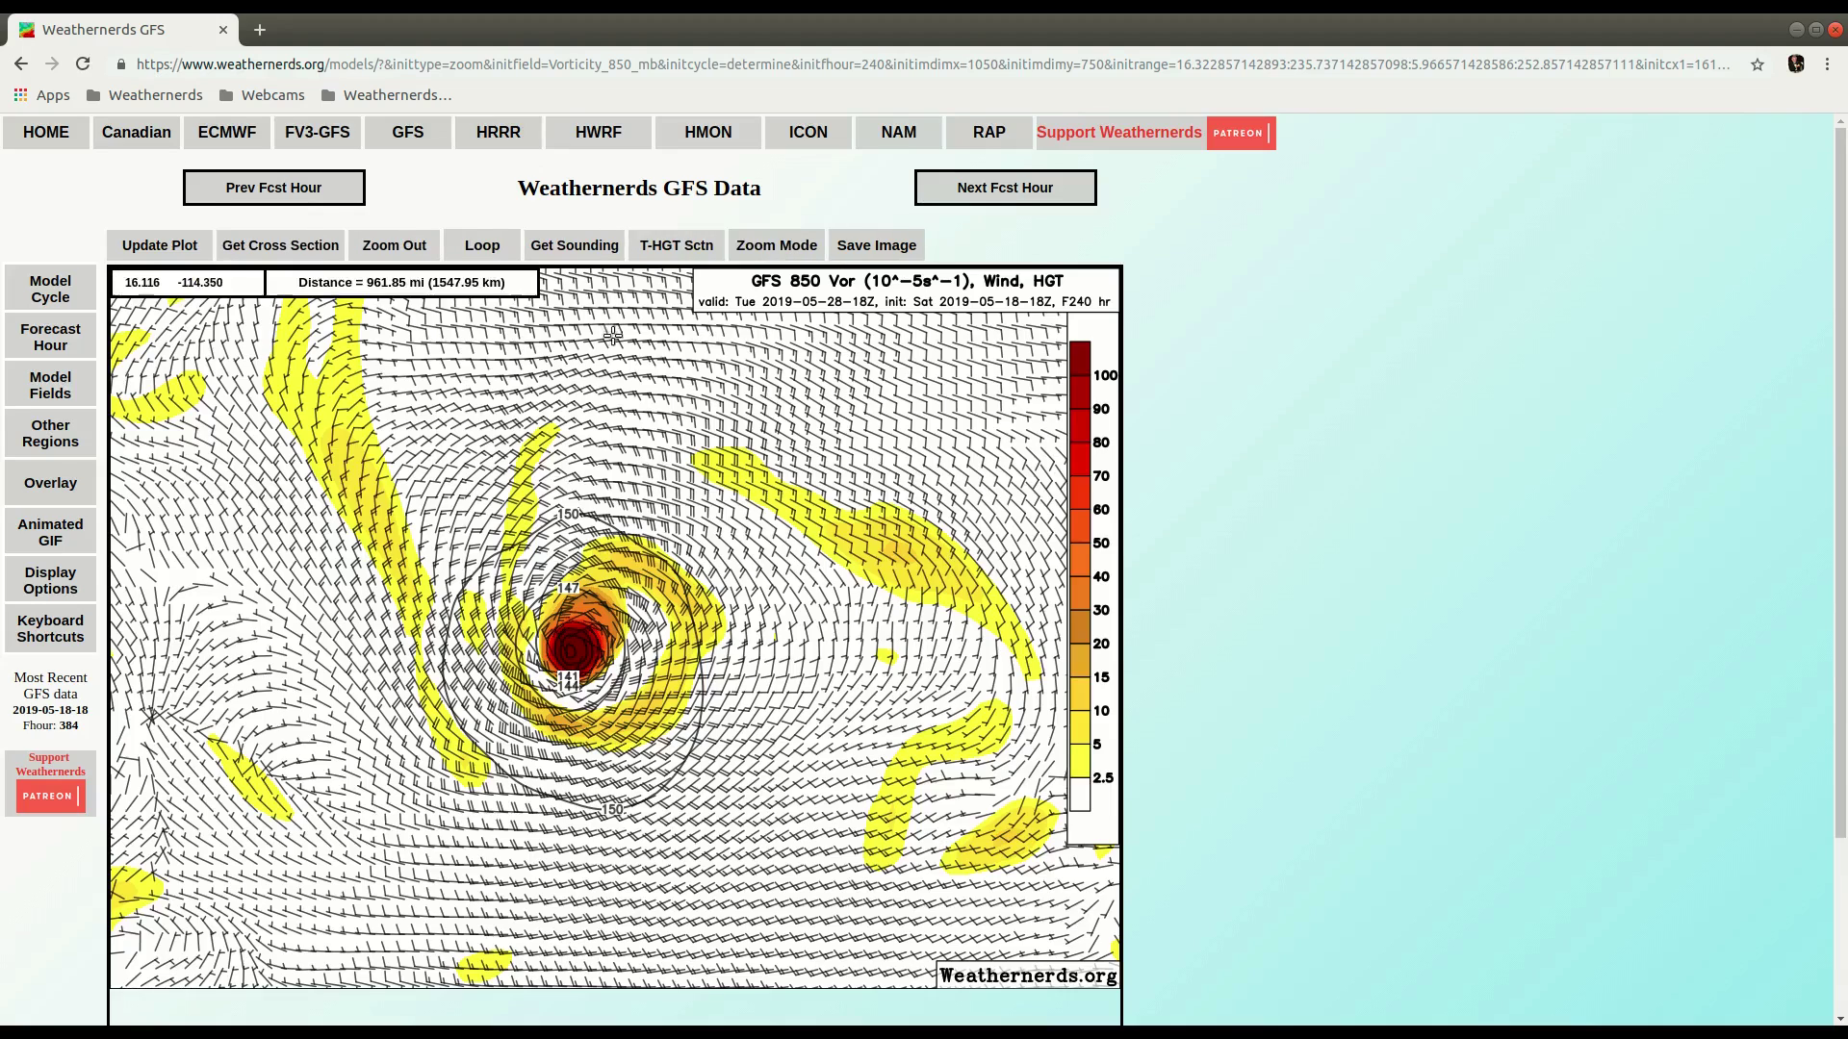
Step: Plot an absolute vorticity–theta cross section along a northwest-to-southeast line through the cyclone
{"action": "mouse_move", "coordinate": [268, 463]}
{"action": "left_mouse_down"}
{"action": "mouse_move", "coordinate": [825, 792]}
{"action": "mouse_move", "coordinate": [889, 853]}
{"action": "left_mouse_up"}
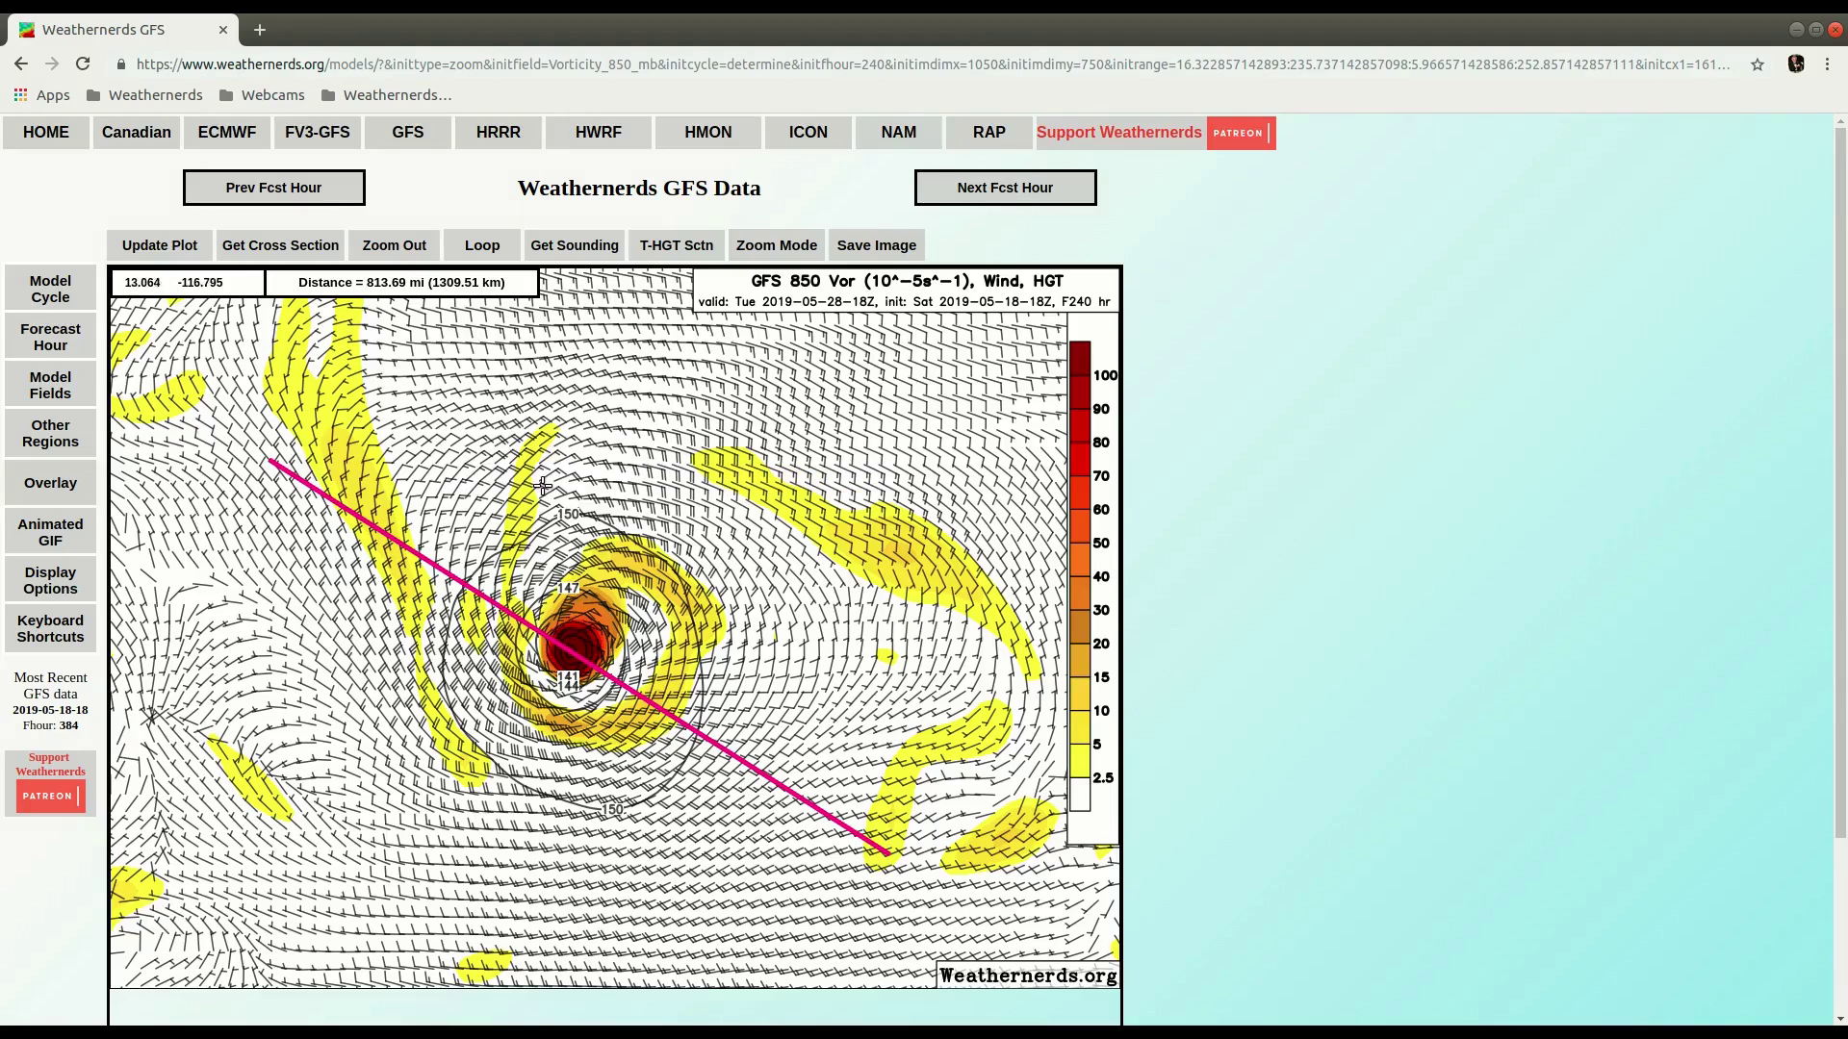
{"action": "left_click", "coordinate": [285, 248]}
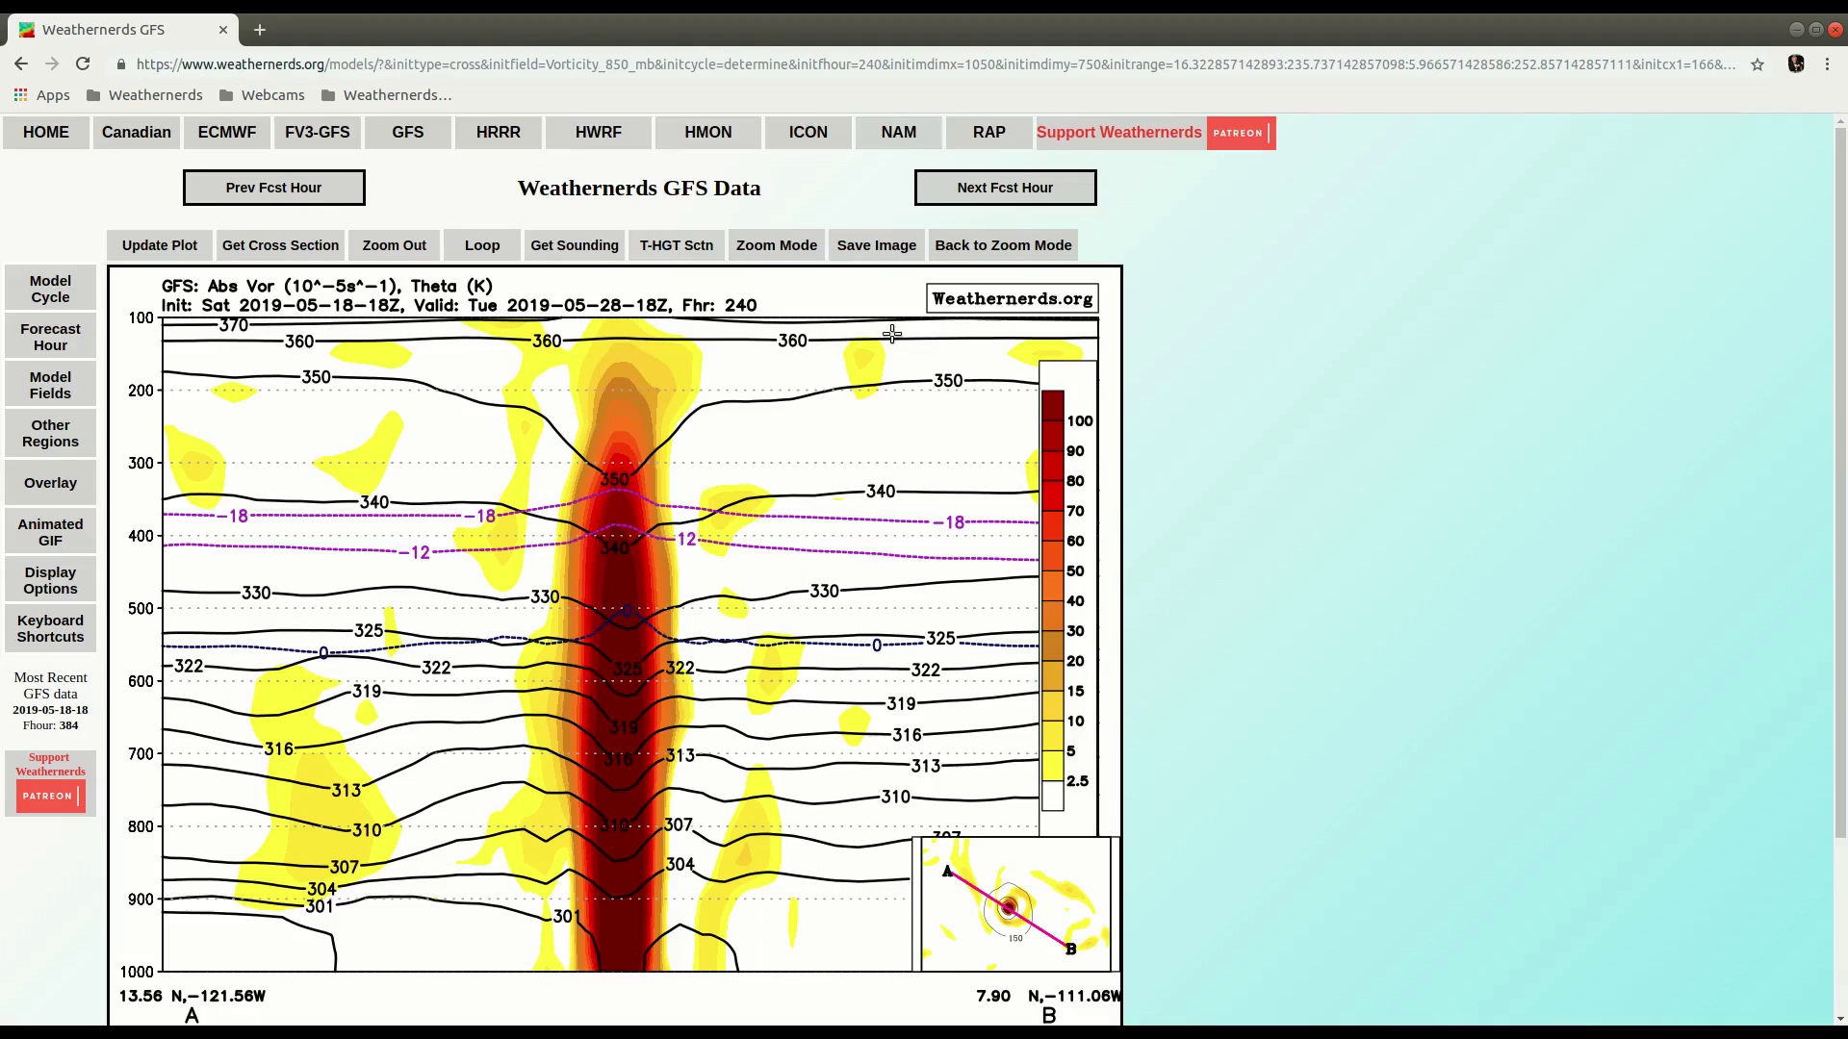
{"action": "left_click", "coordinate": [1020, 248]}
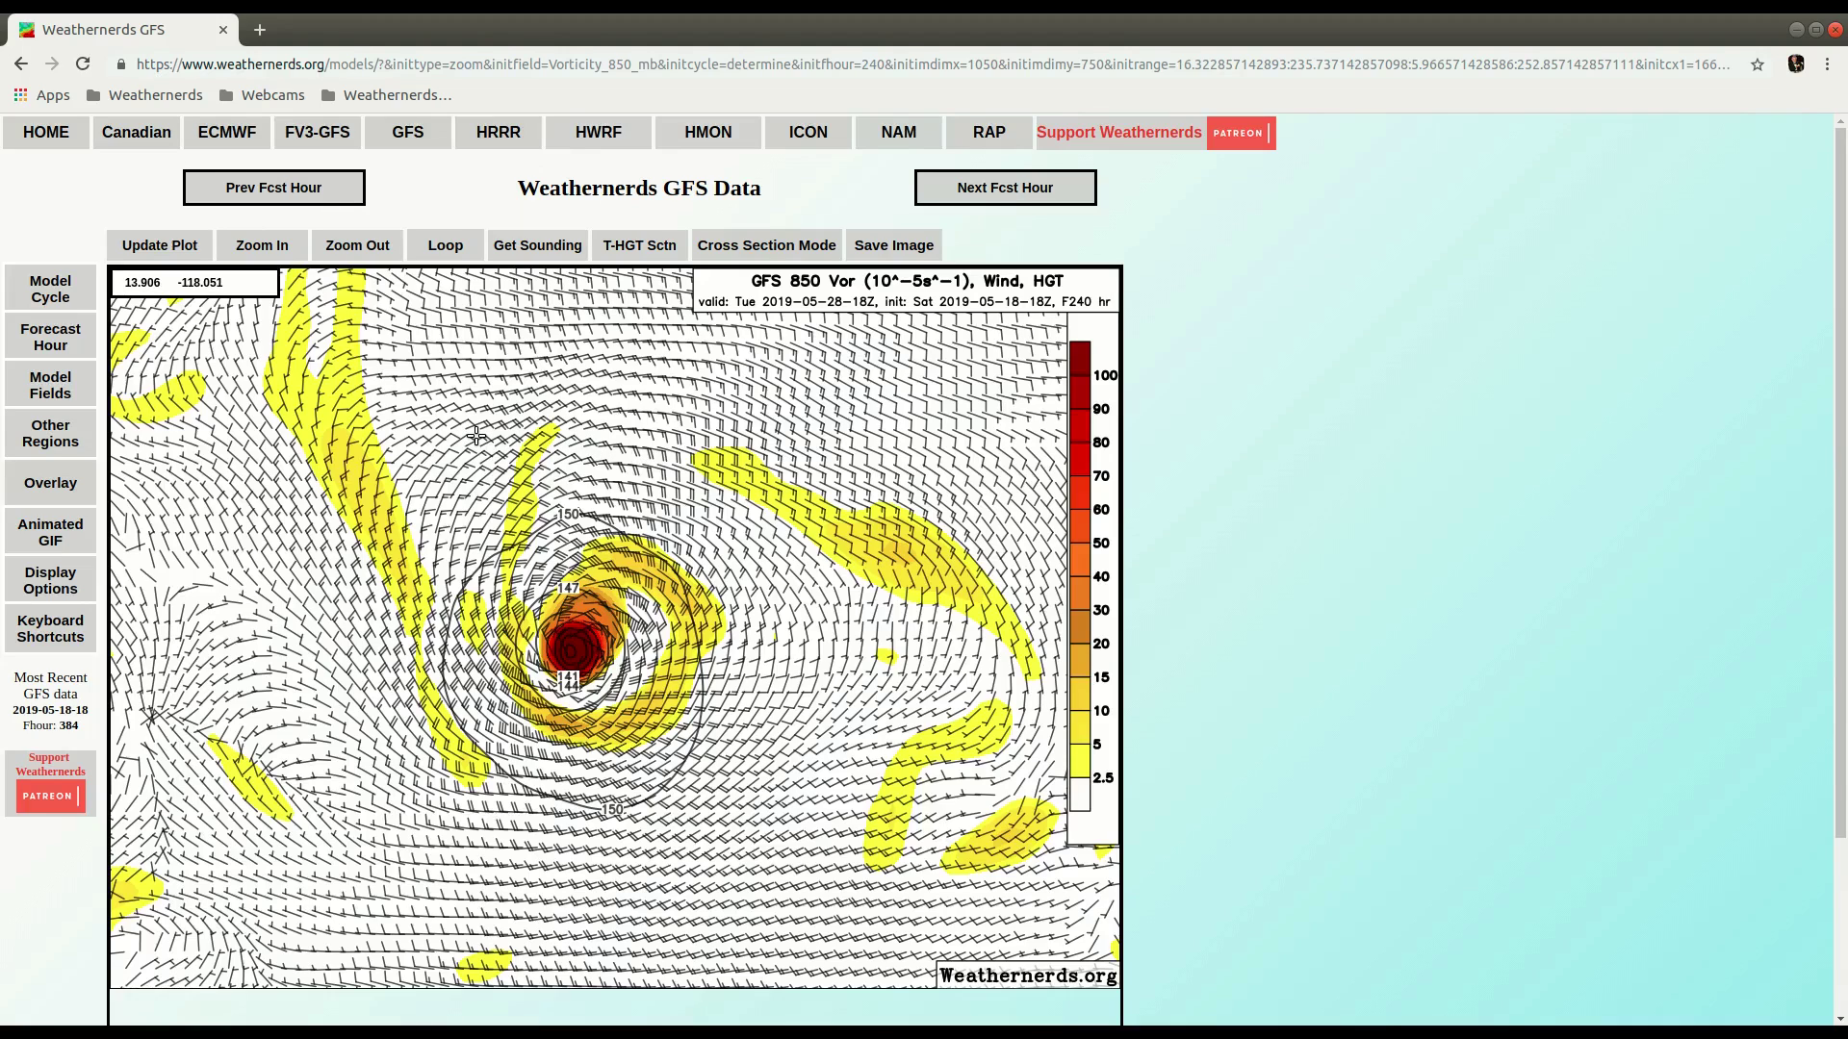
Step: Regenerate the vorticity cross section along a new 835.97 mi line, then return to the map
{"action": "key", "text": "x"}
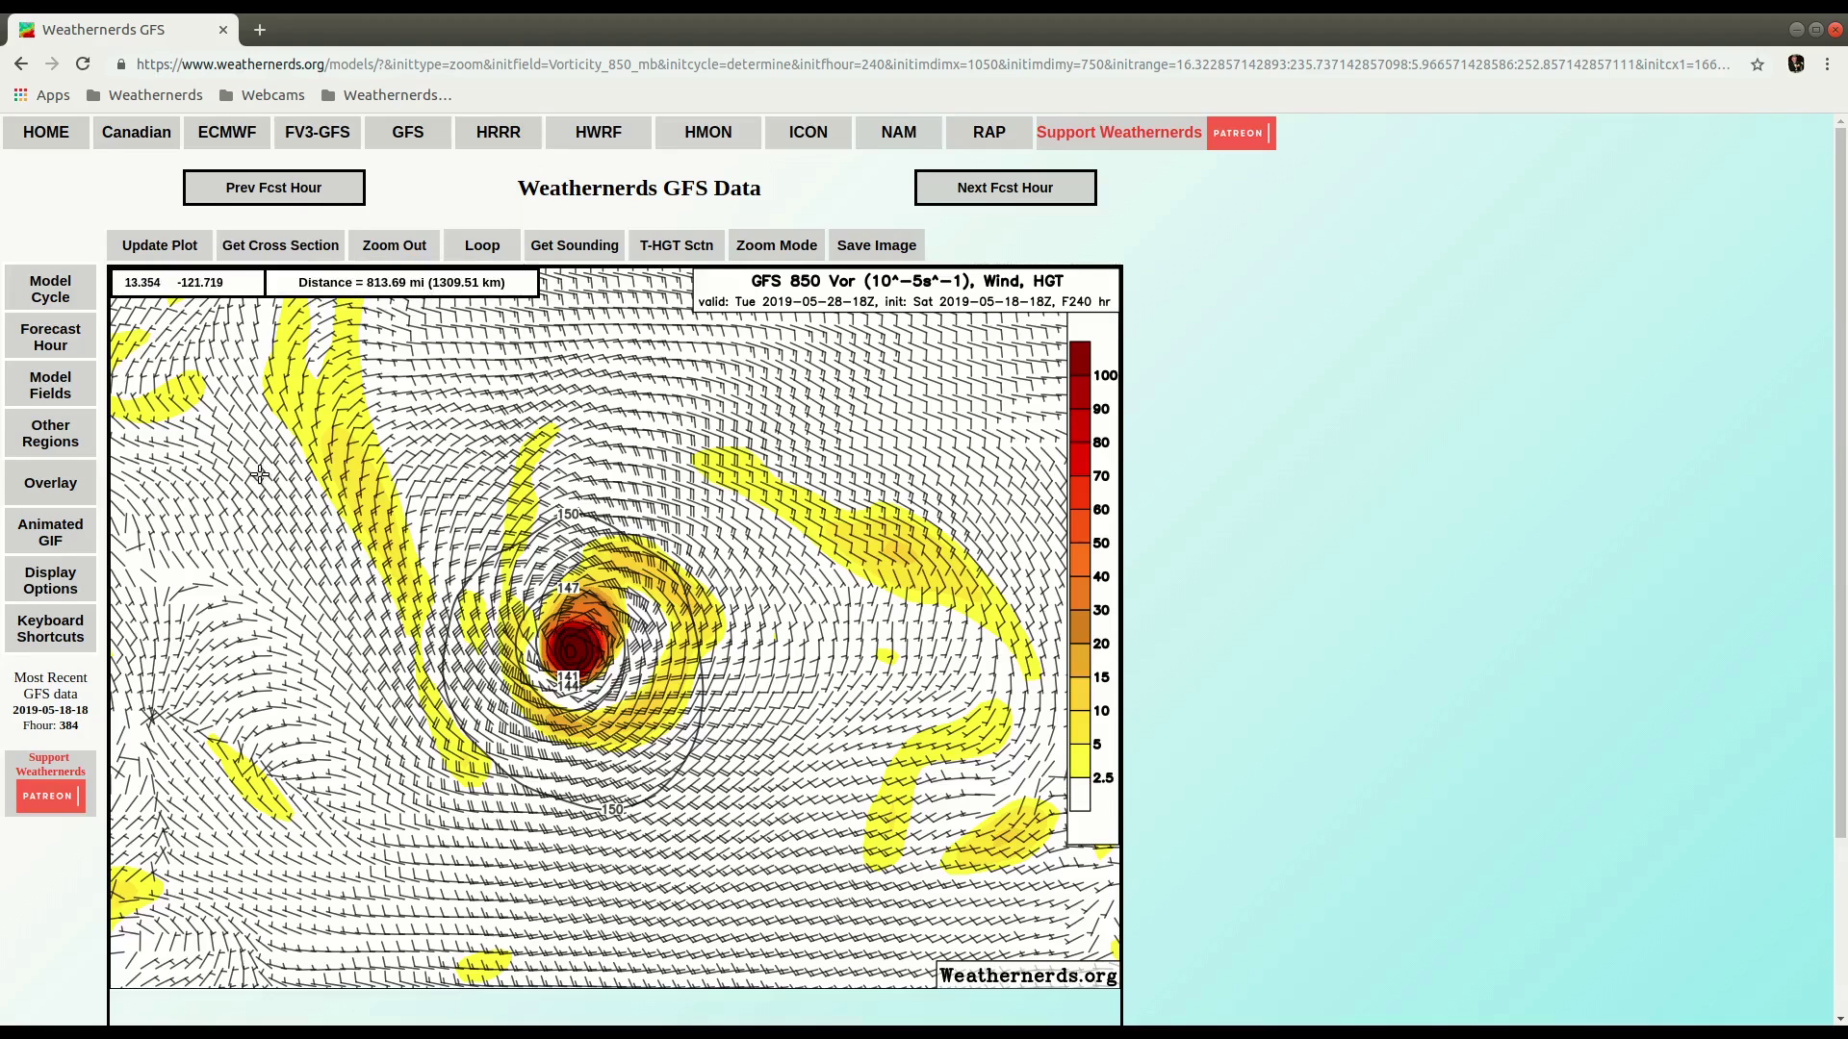
{"action": "mouse_move", "coordinate": [258, 469]}
{"action": "left_mouse_down"}
{"action": "mouse_move", "coordinate": [630, 723]}
{"action": "mouse_move", "coordinate": [905, 845]}
{"action": "left_mouse_up"}
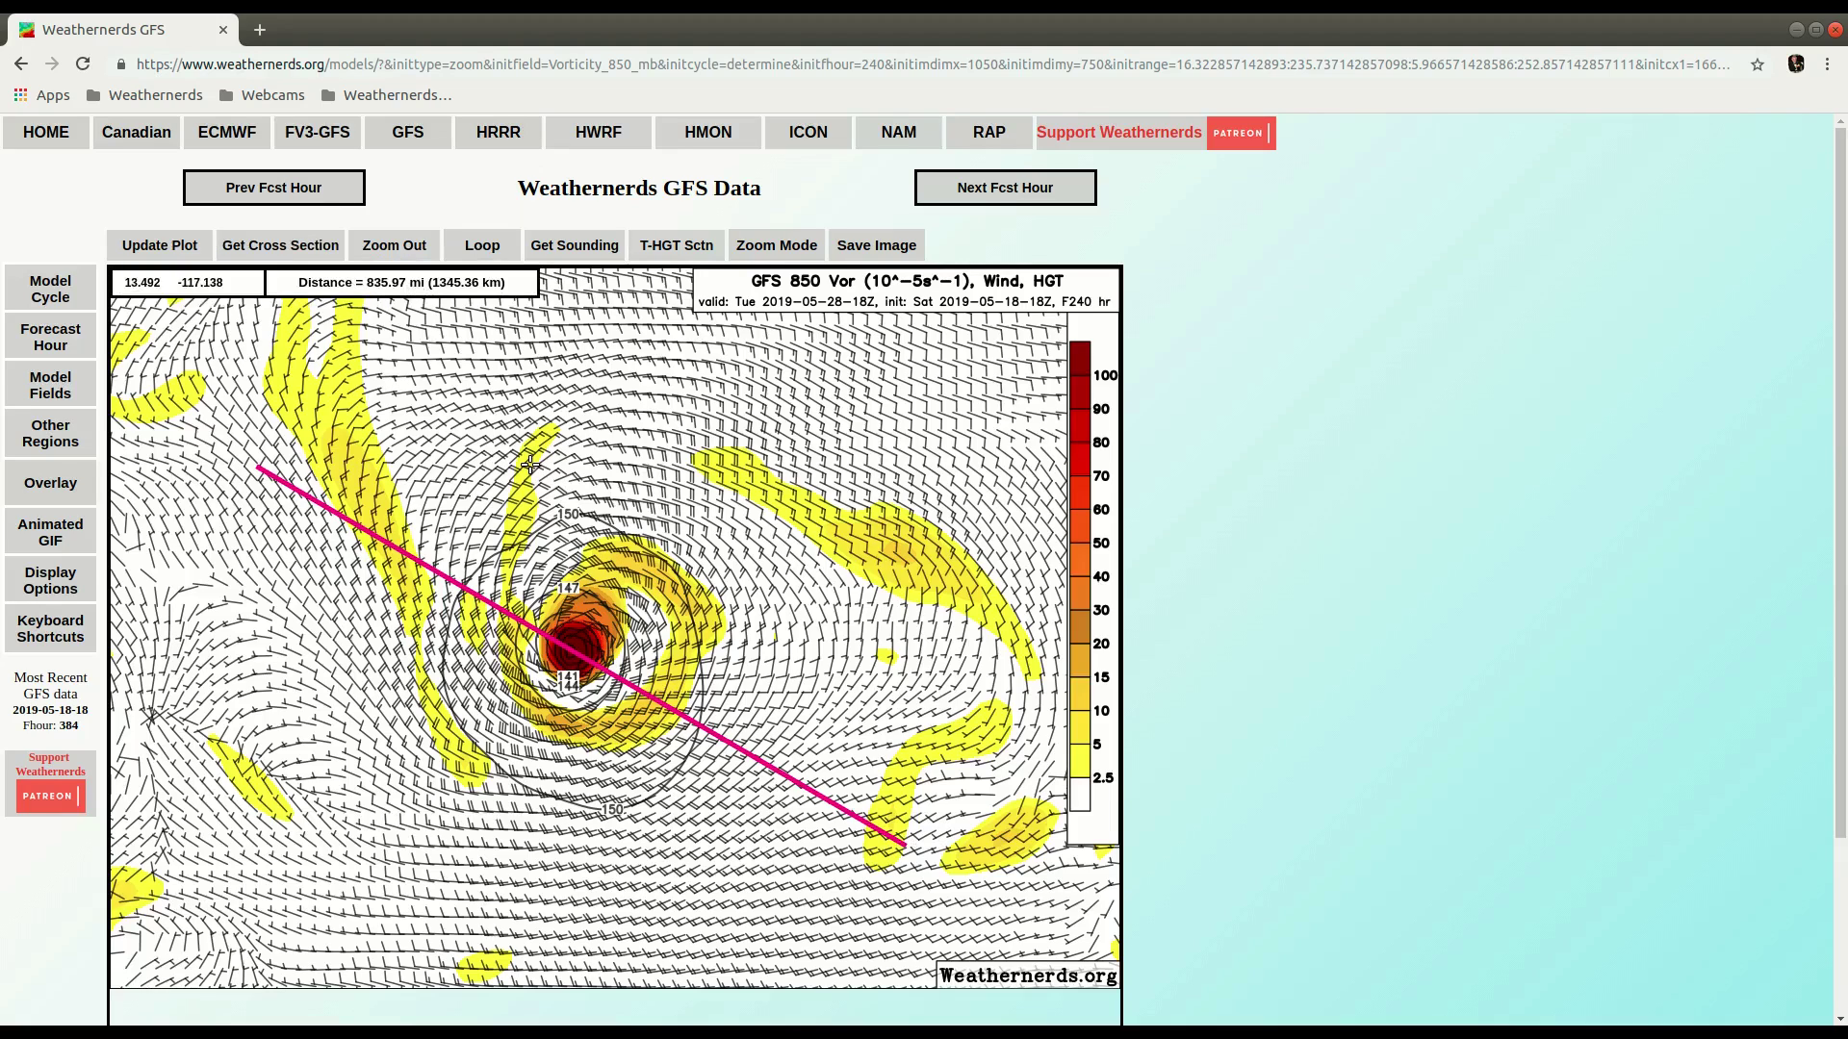
{"action": "key", "text": "Return"}
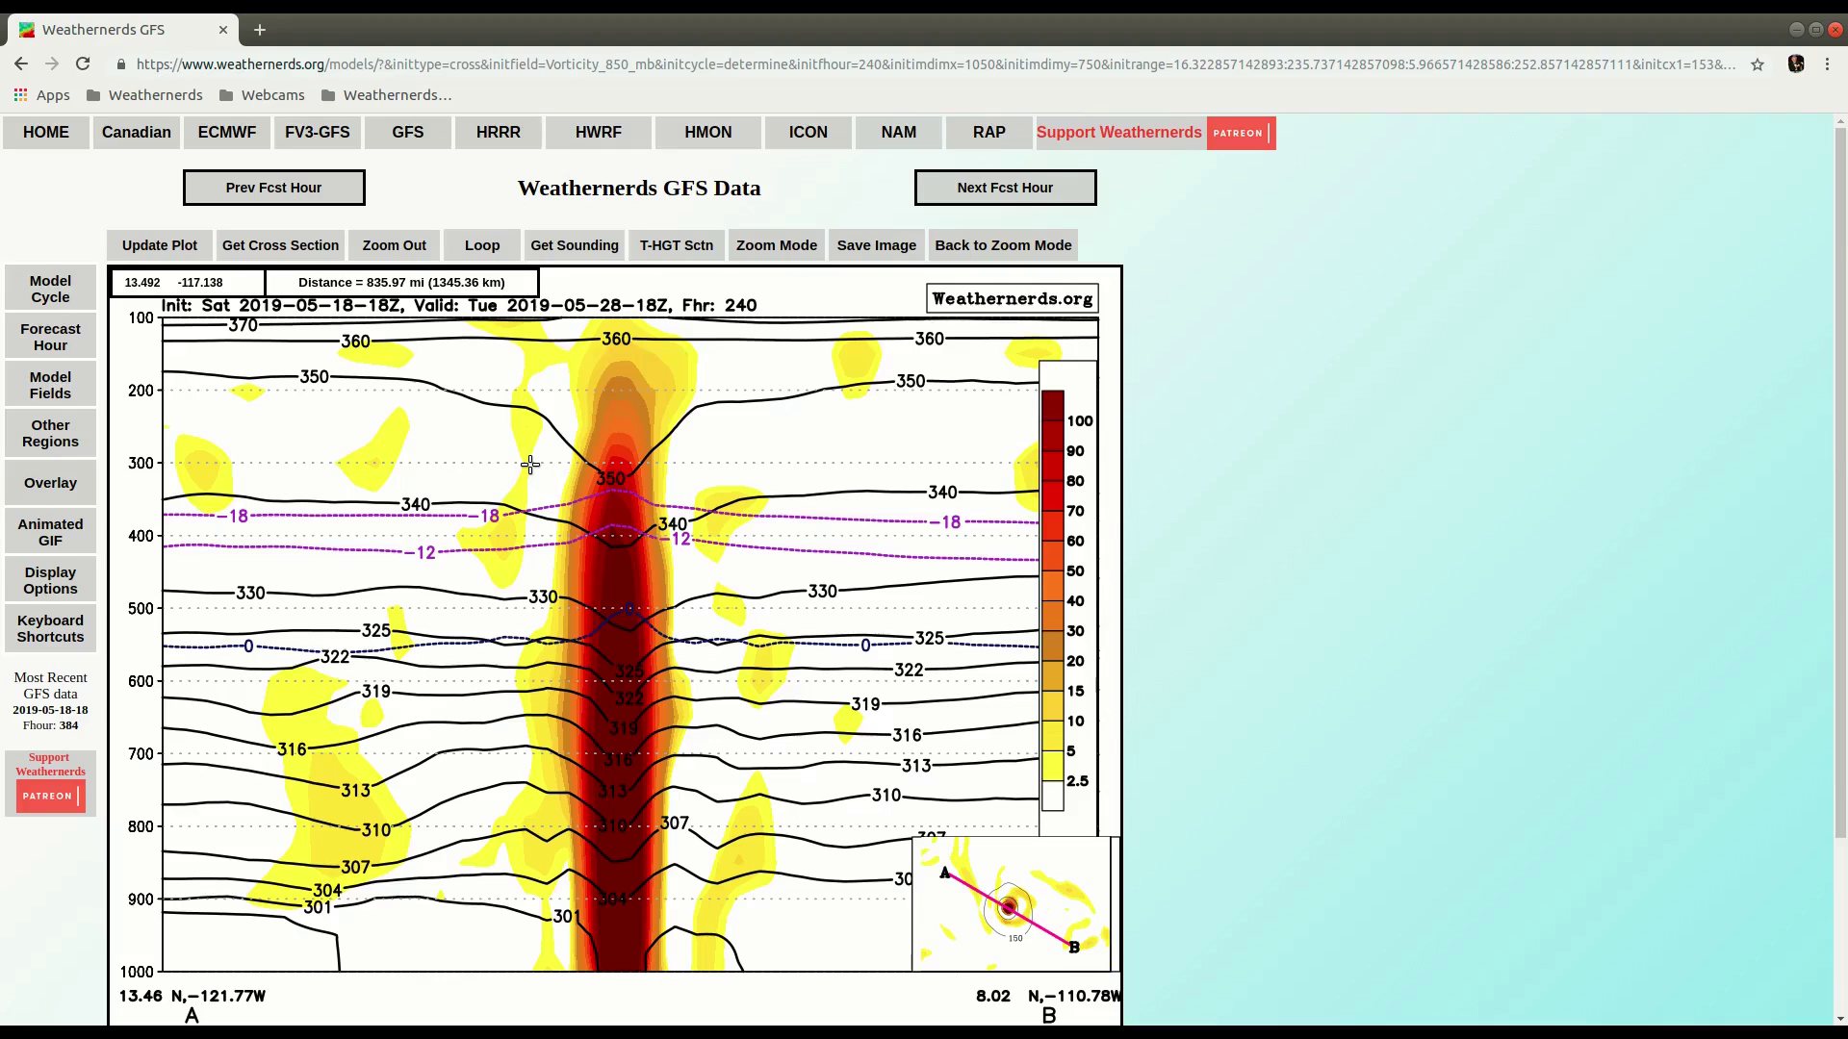
{"action": "left_click", "coordinate": [462, 528]}
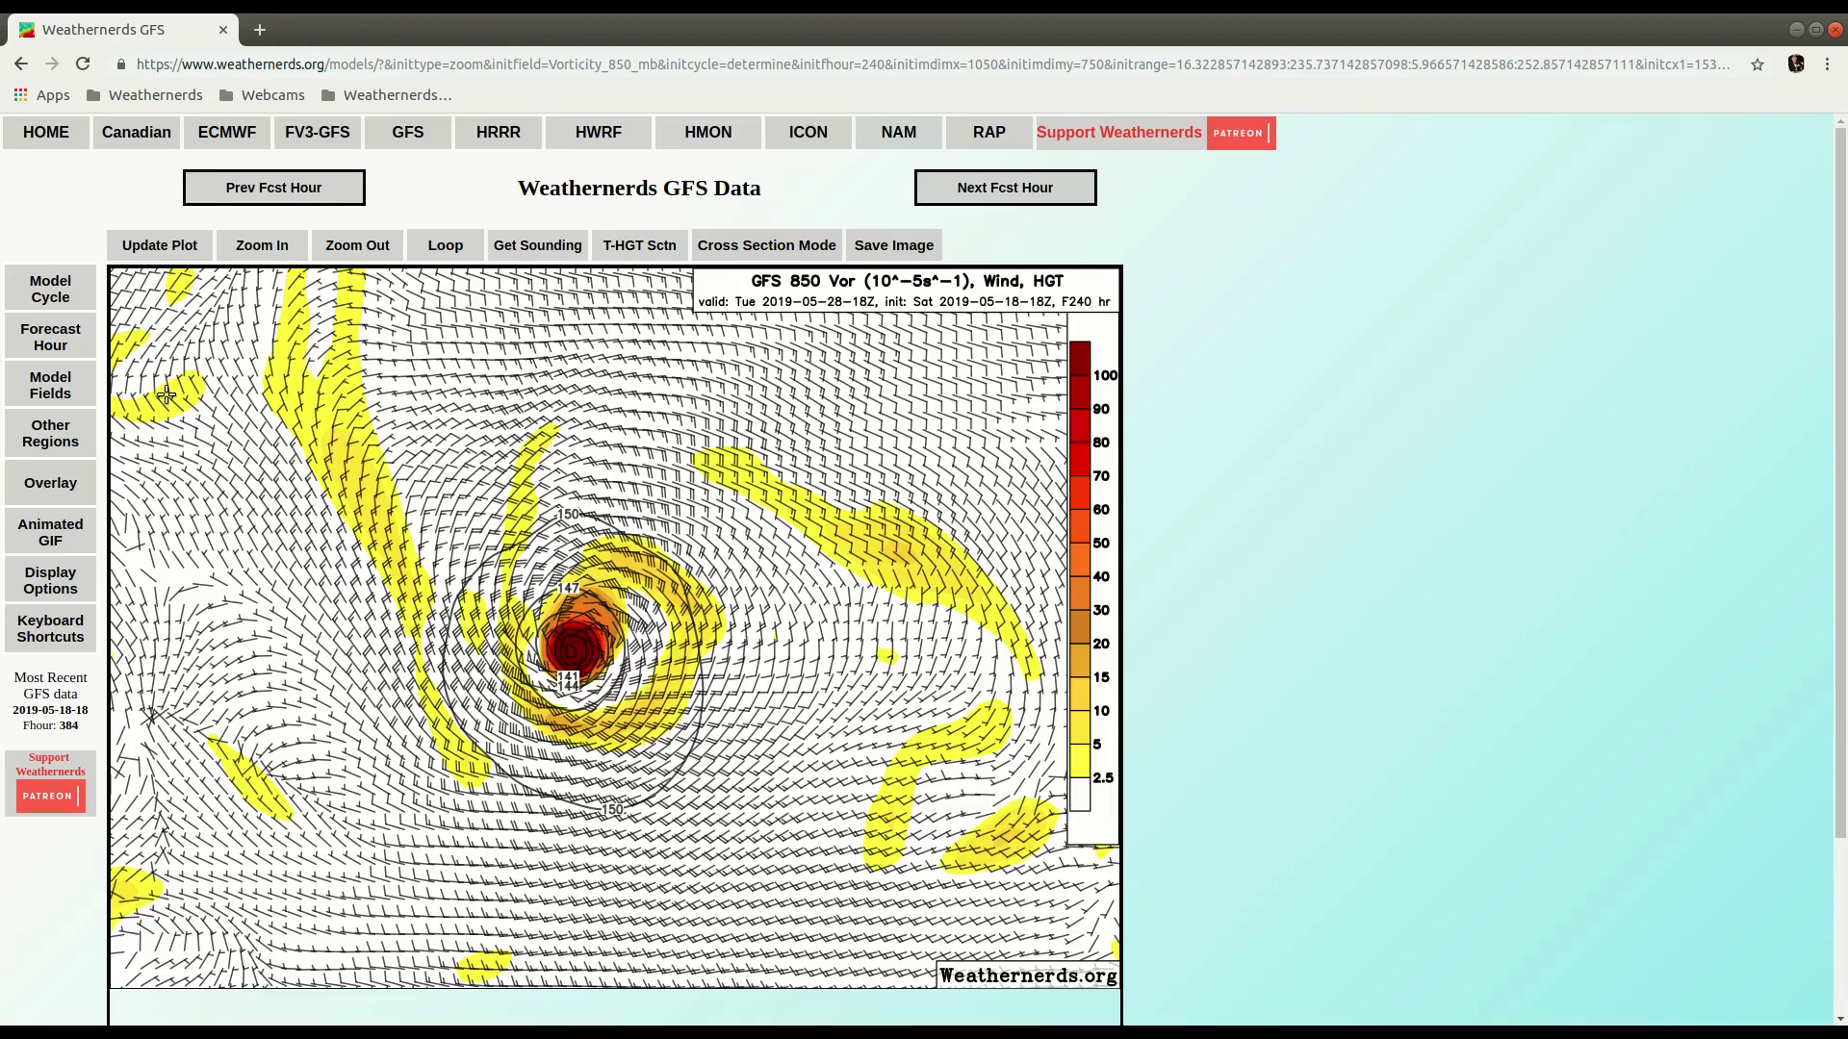
Step: Plot 600 mb relative humidity with winds and heights on the zoomed cyclone map
{"action": "mouse_move", "coordinate": [89, 390]}
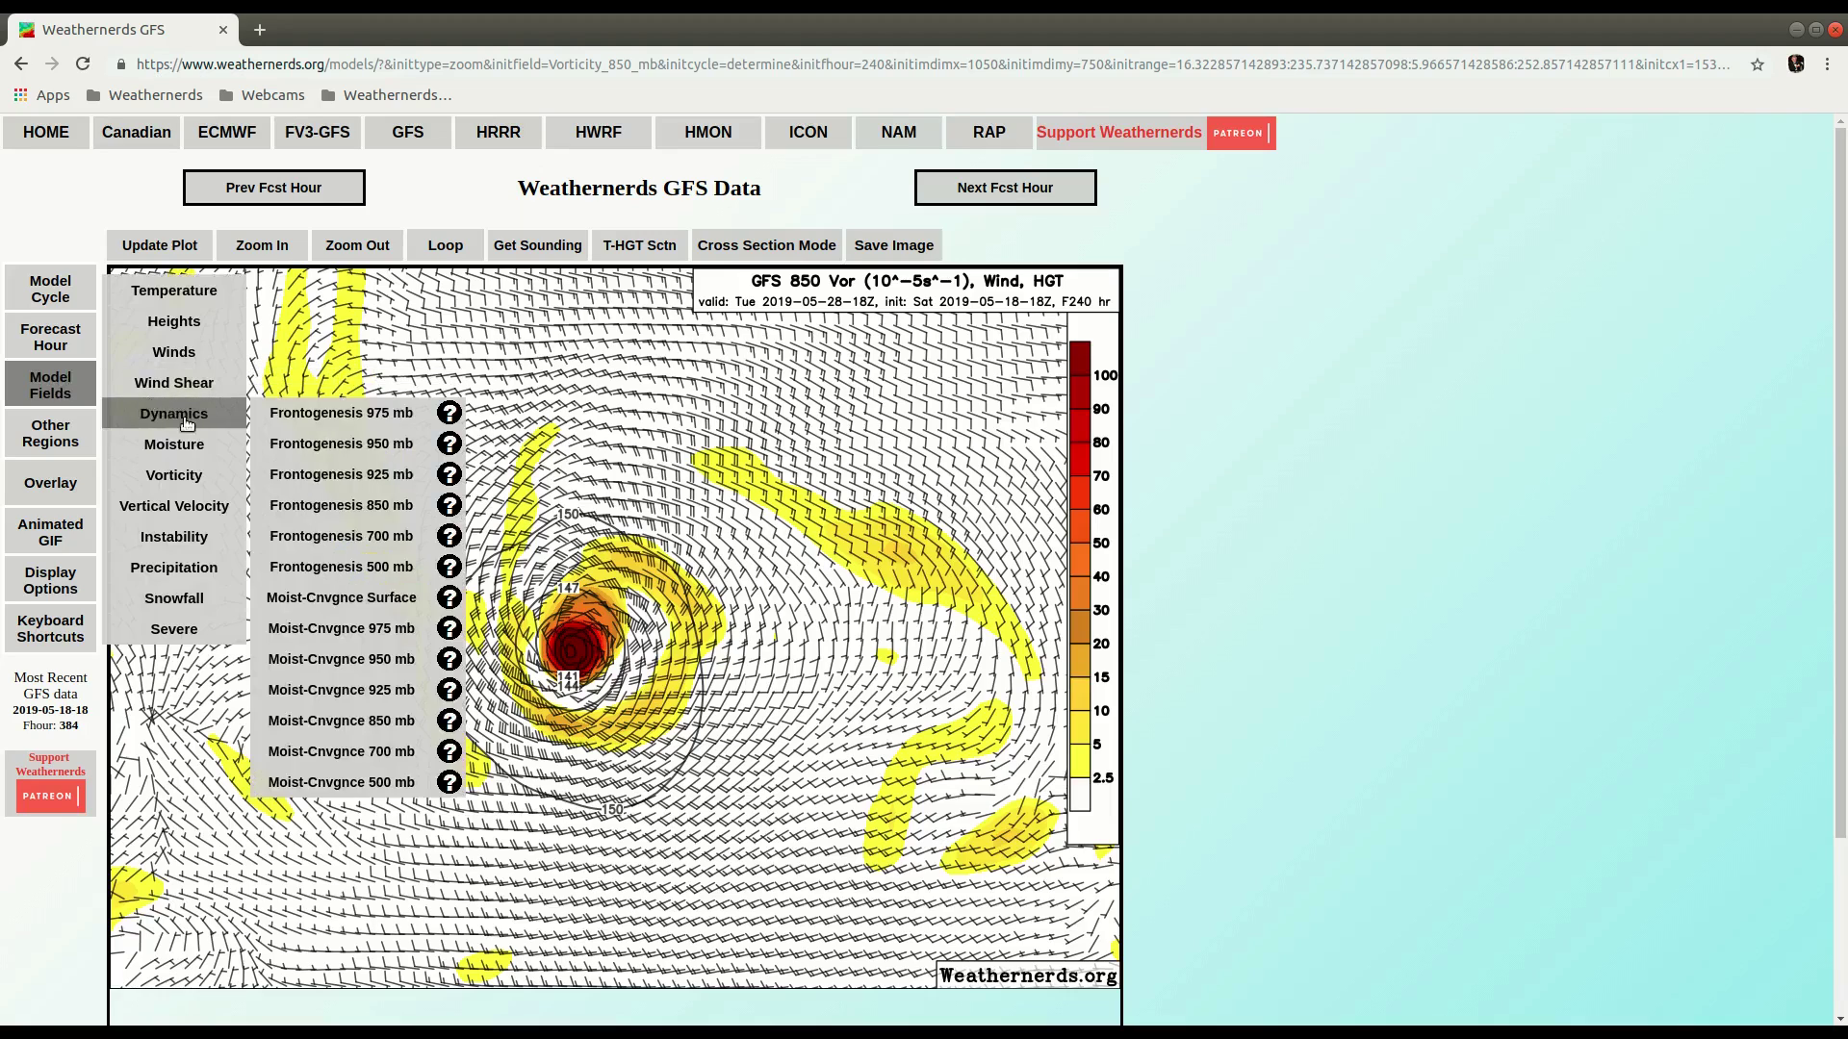
{"action": "mouse_move", "coordinate": [212, 445]}
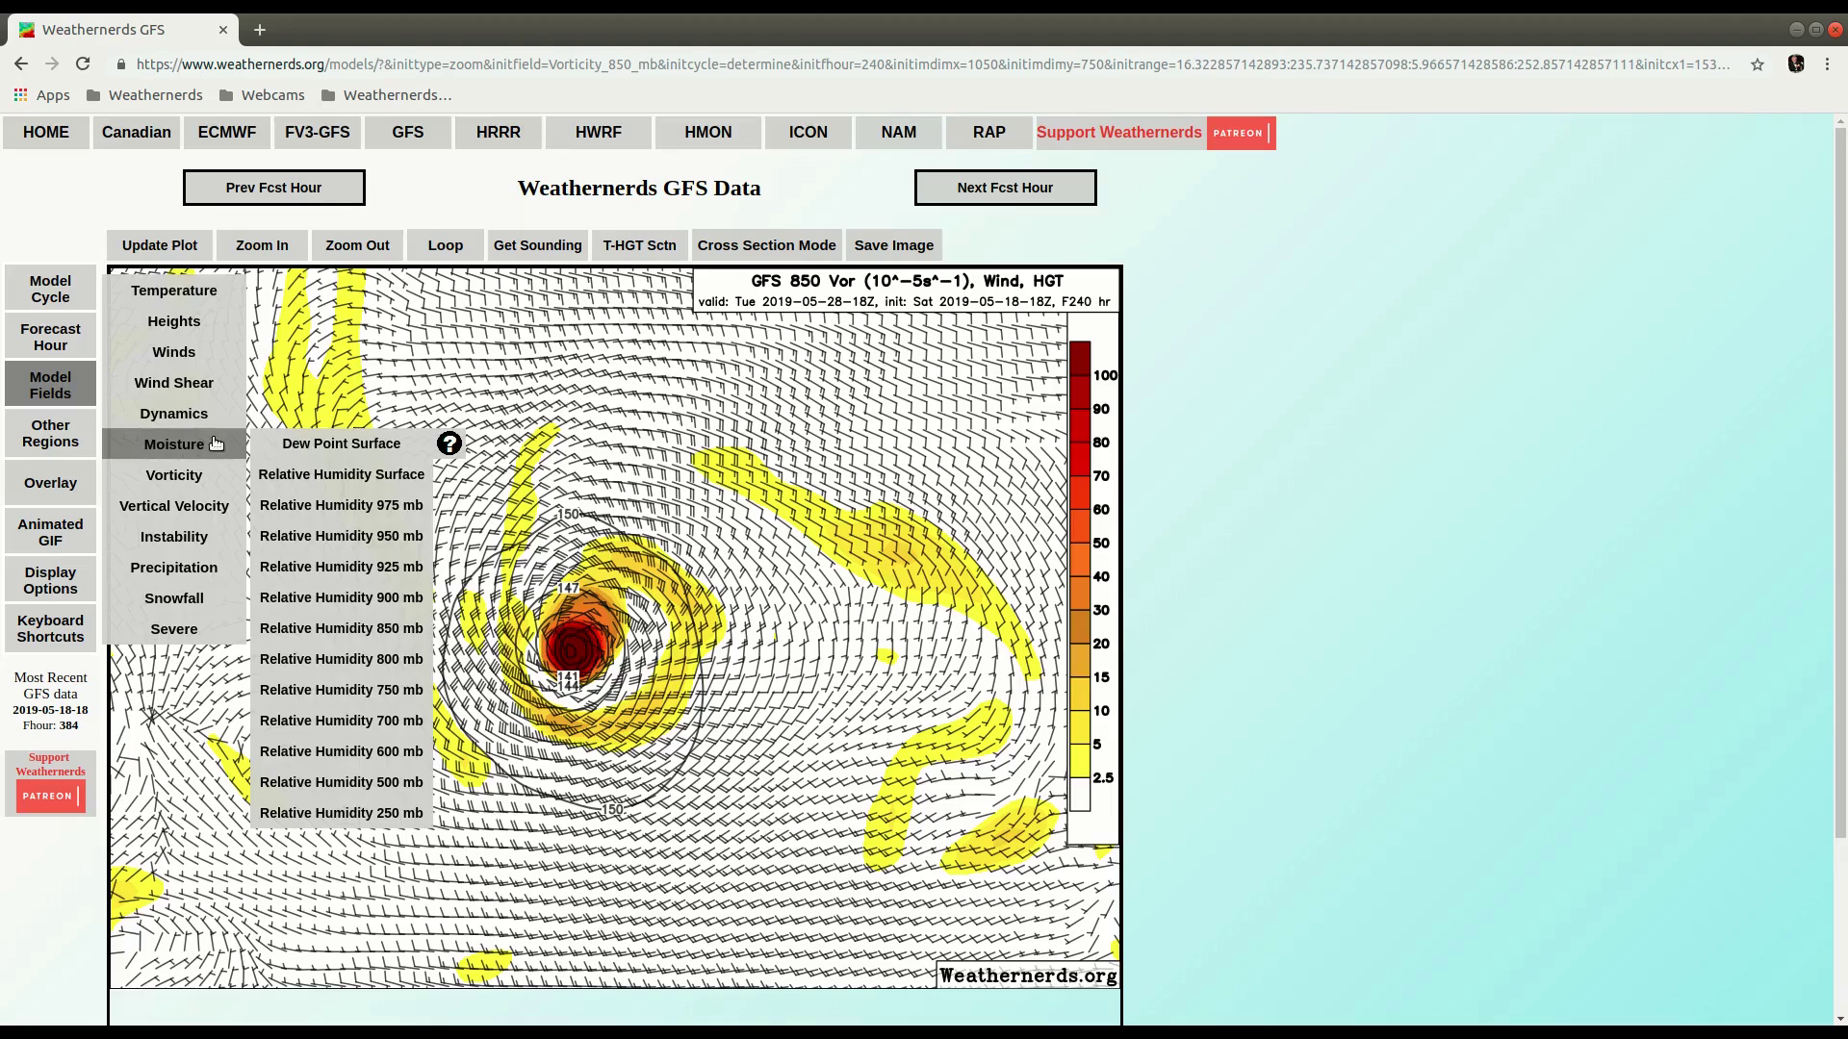
{"action": "left_click", "coordinate": [346, 752]}
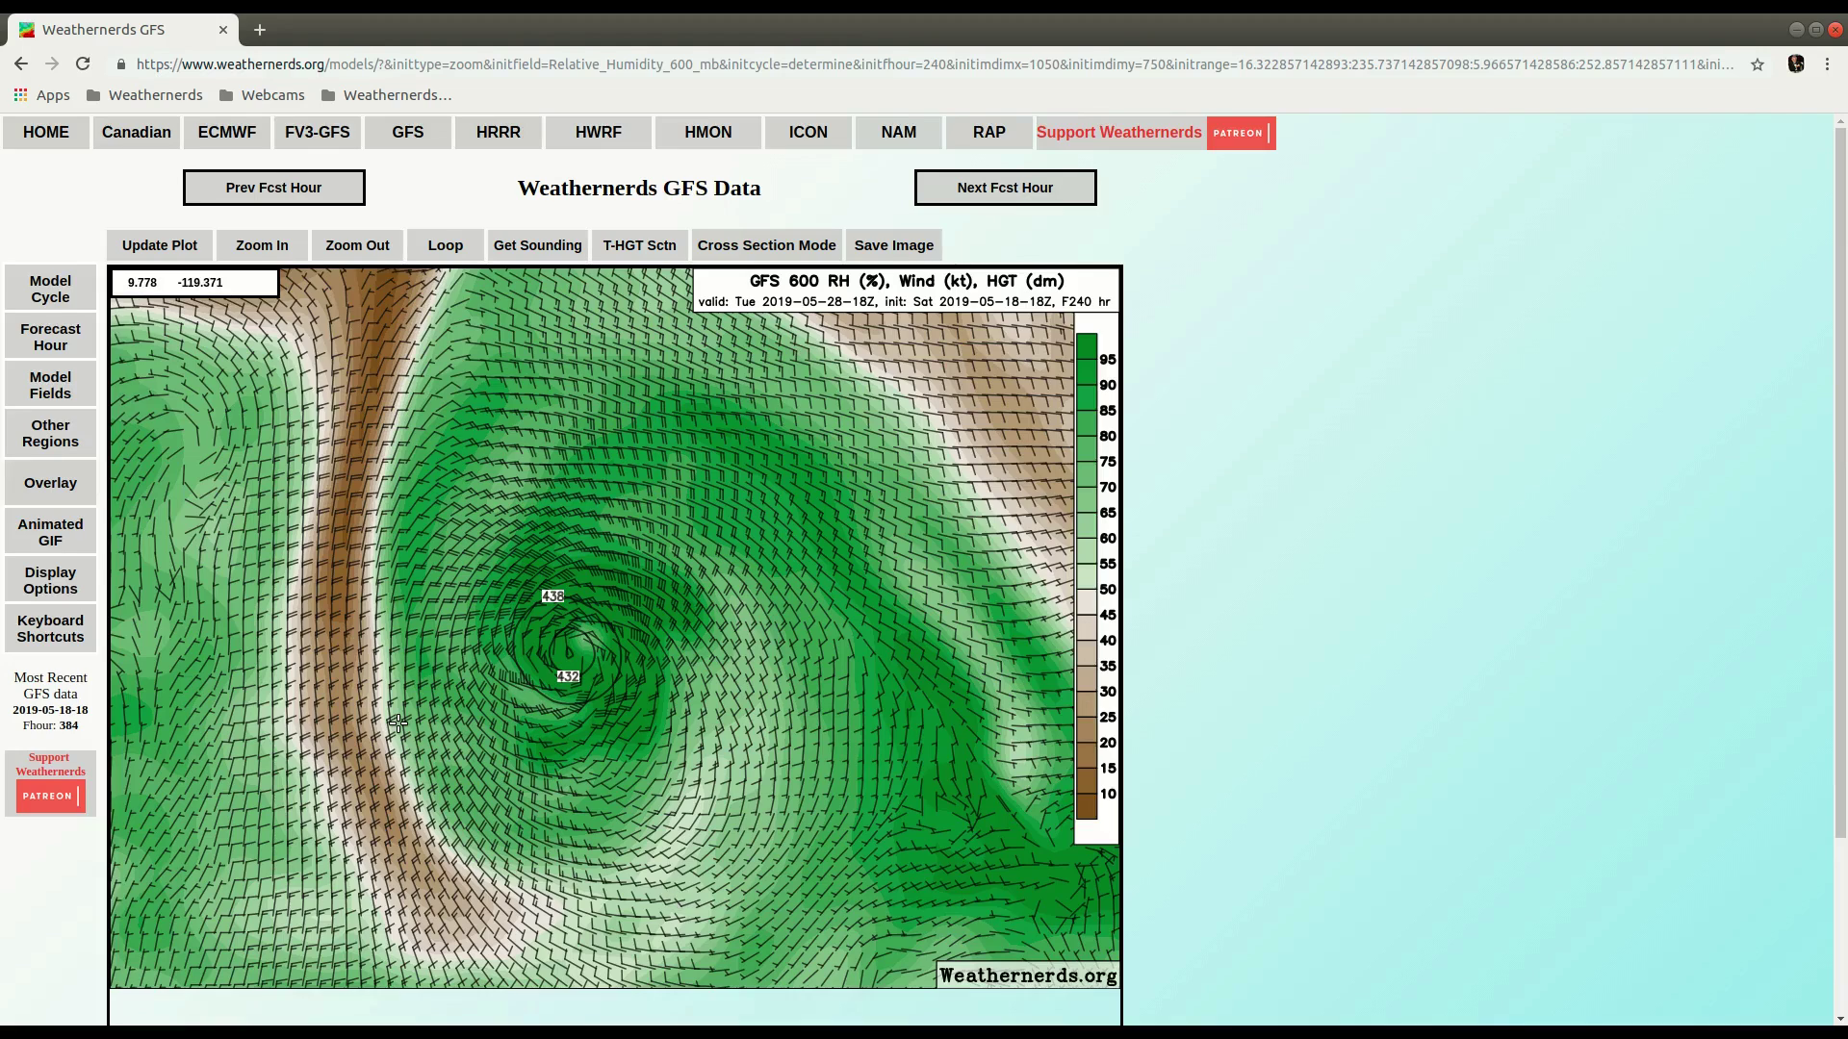
Step: Cut a relative humidity cross section from 13.78 N, 123.11 W to 8.07 N, 110.45 W
{"action": "key", "text": "x"}
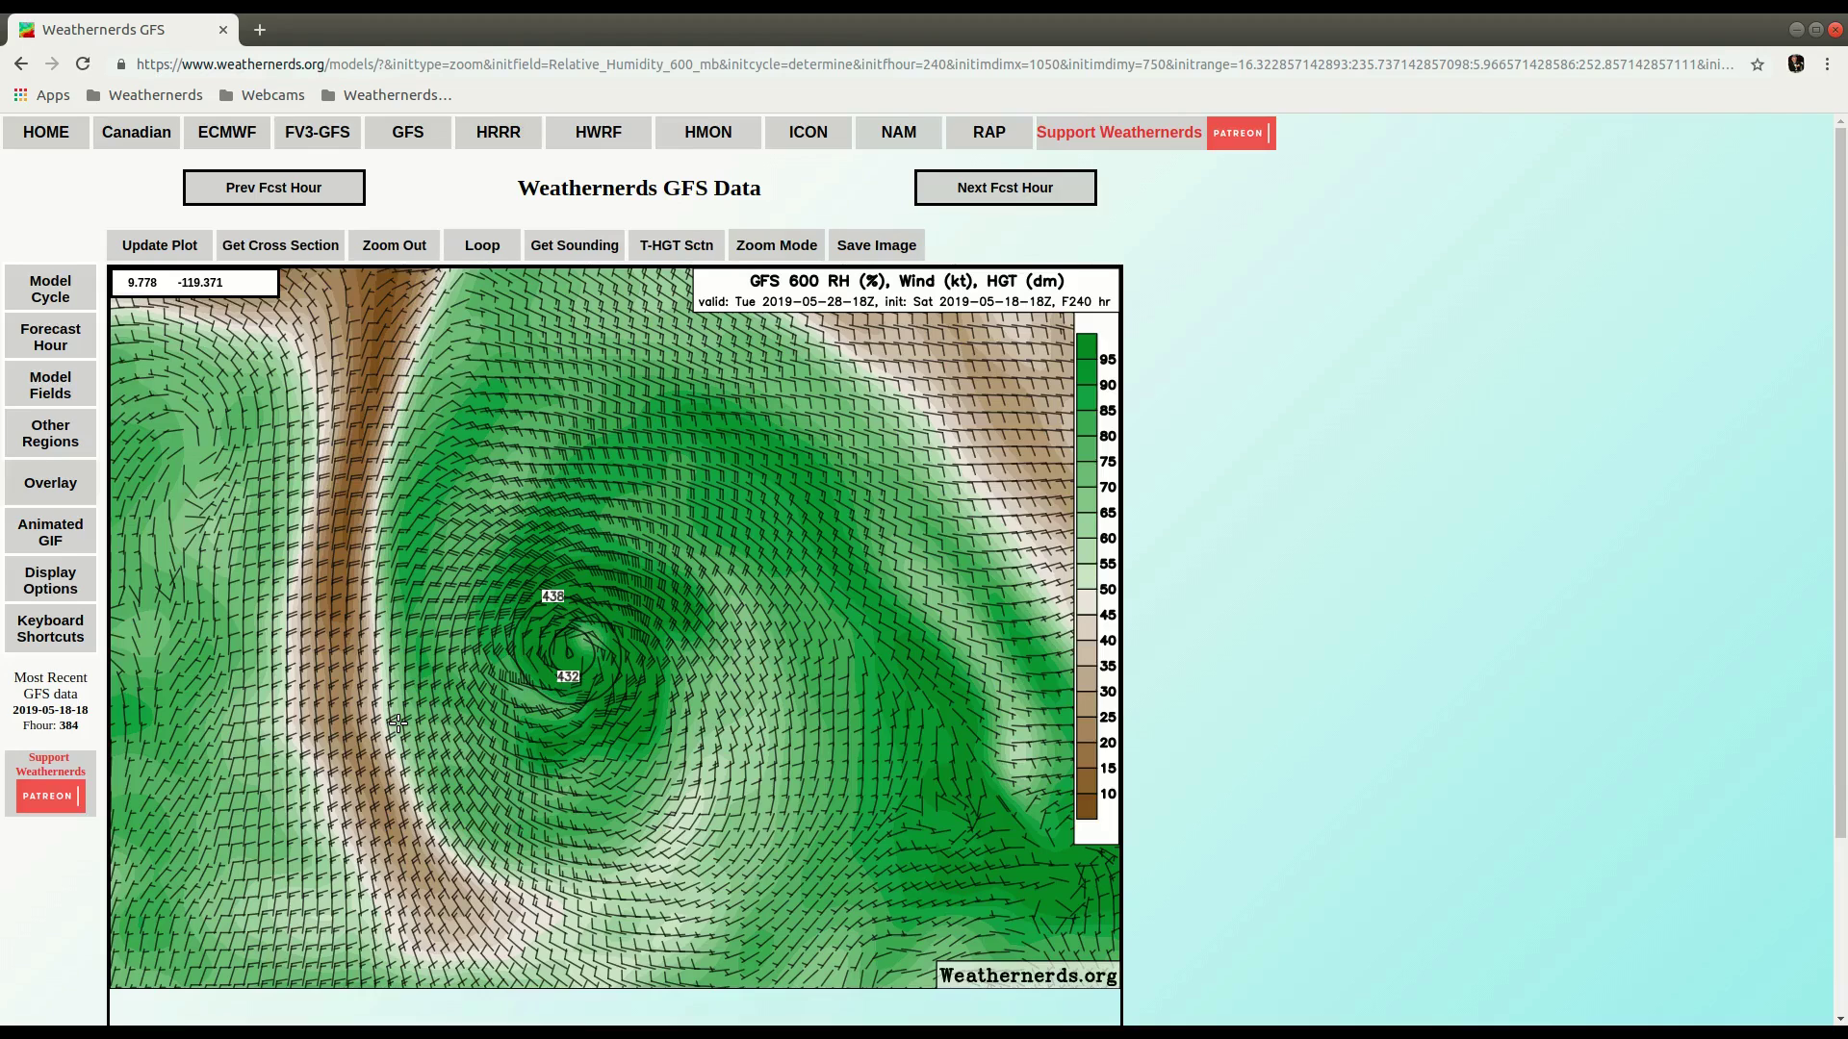
{"action": "left_click_drag", "start_coordinate": [178, 444], "coordinate": [924, 842]}
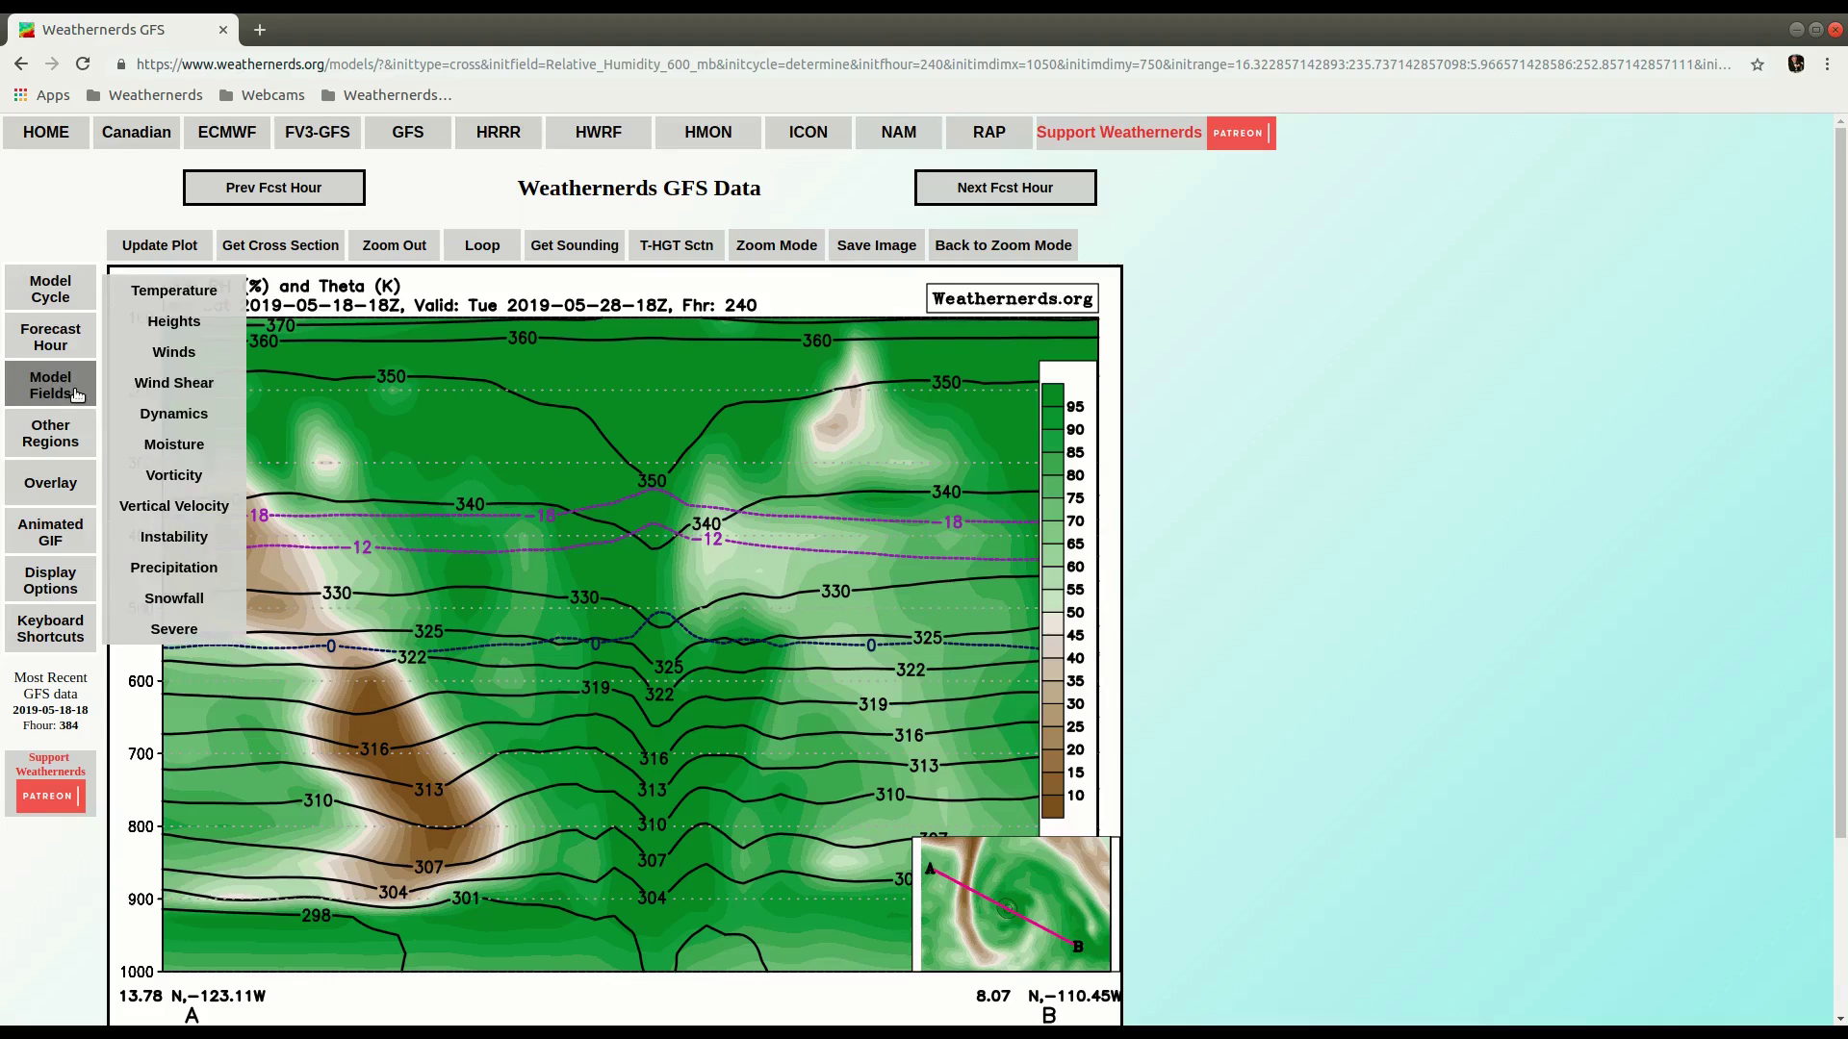
Step: Show total horizontal wind (kt) with theta in the cross section using Winds 850 mb
{"action": "mouse_move", "coordinate": [202, 359]}
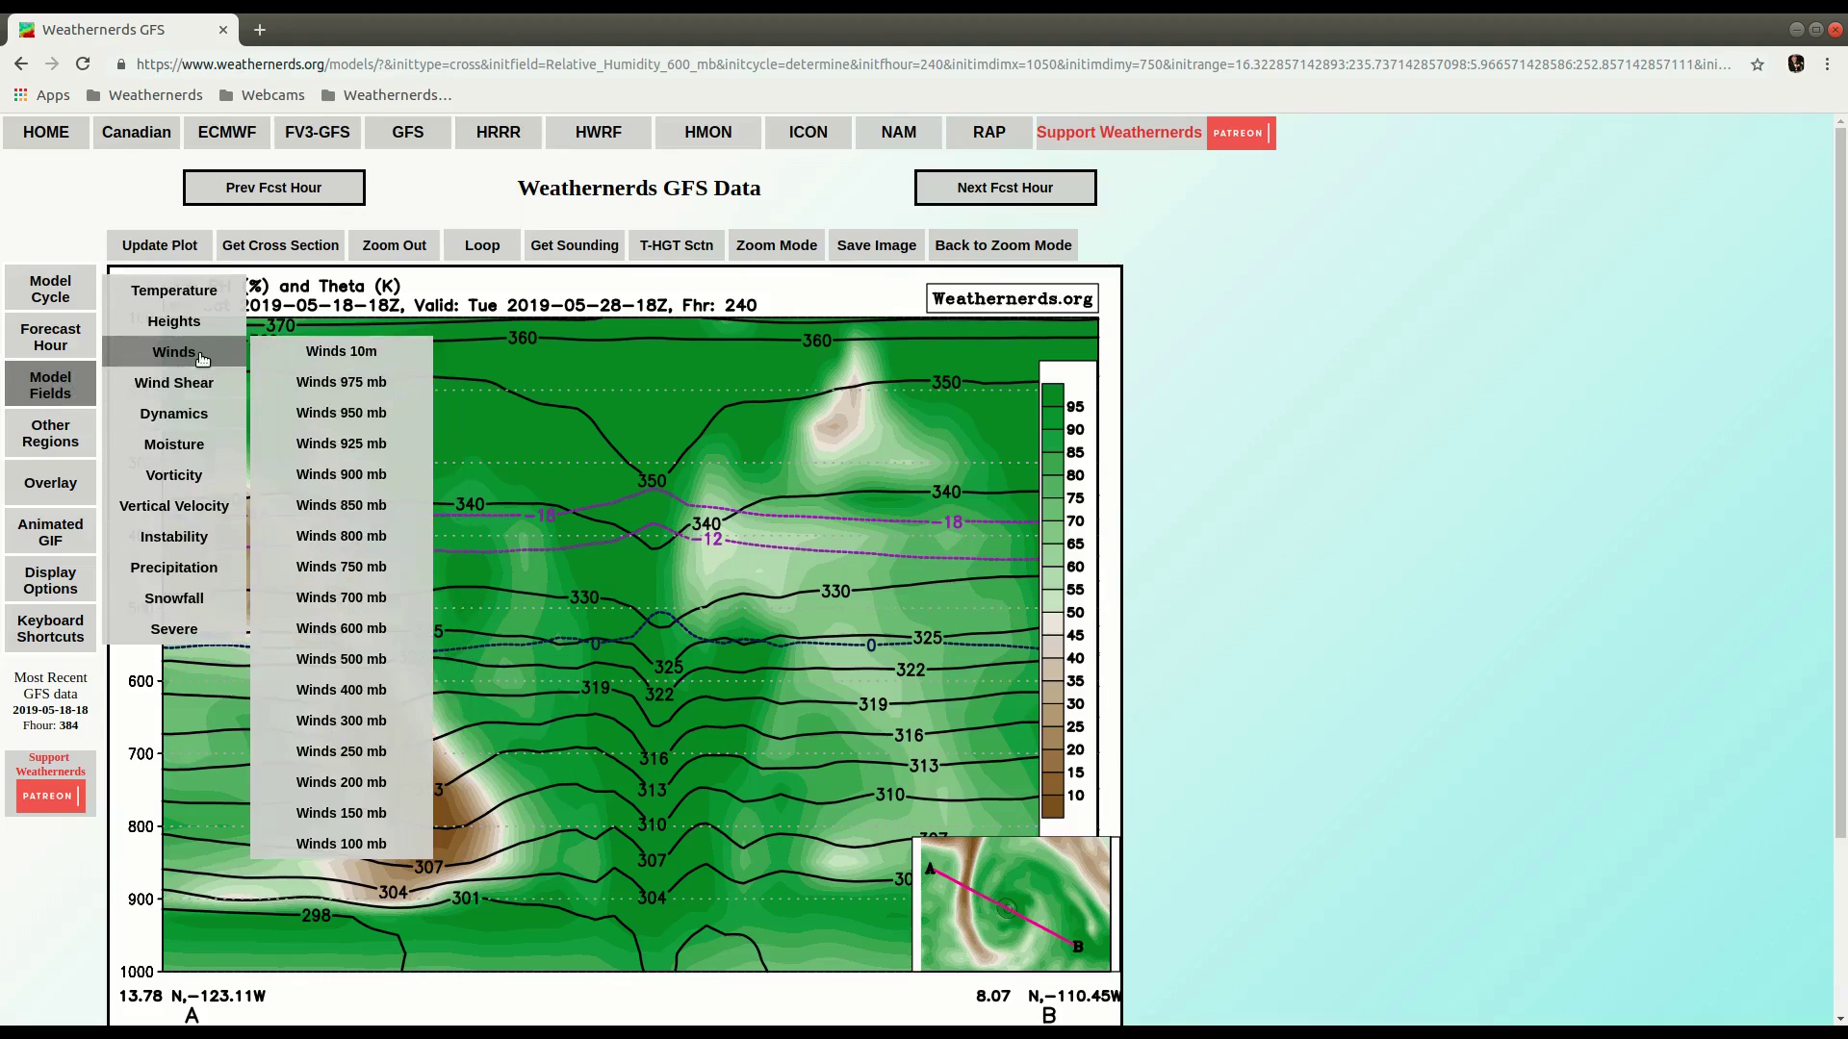
{"action": "left_click", "coordinate": [332, 507]}
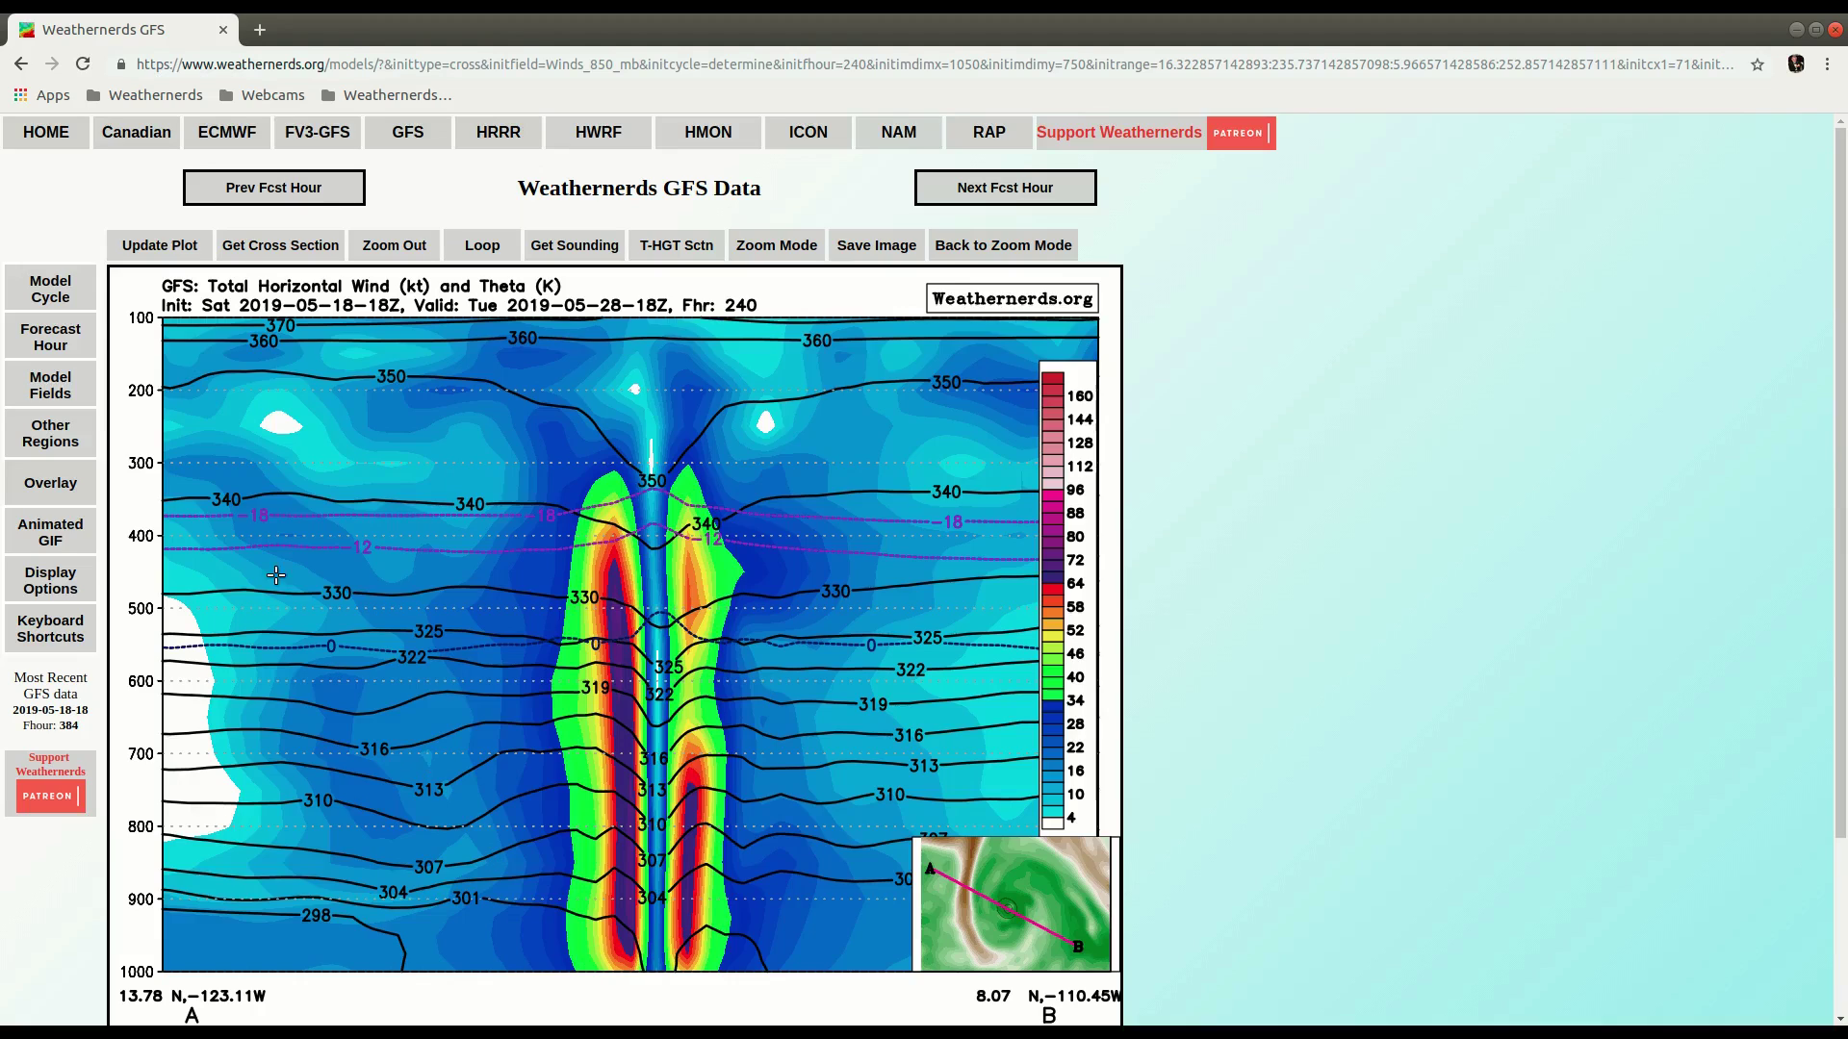
Step: Reload the cross section as vertical velocity (Pa/s) with theta via Vert Velocity 750 mb
{"action": "mouse_move", "coordinate": [72, 393]}
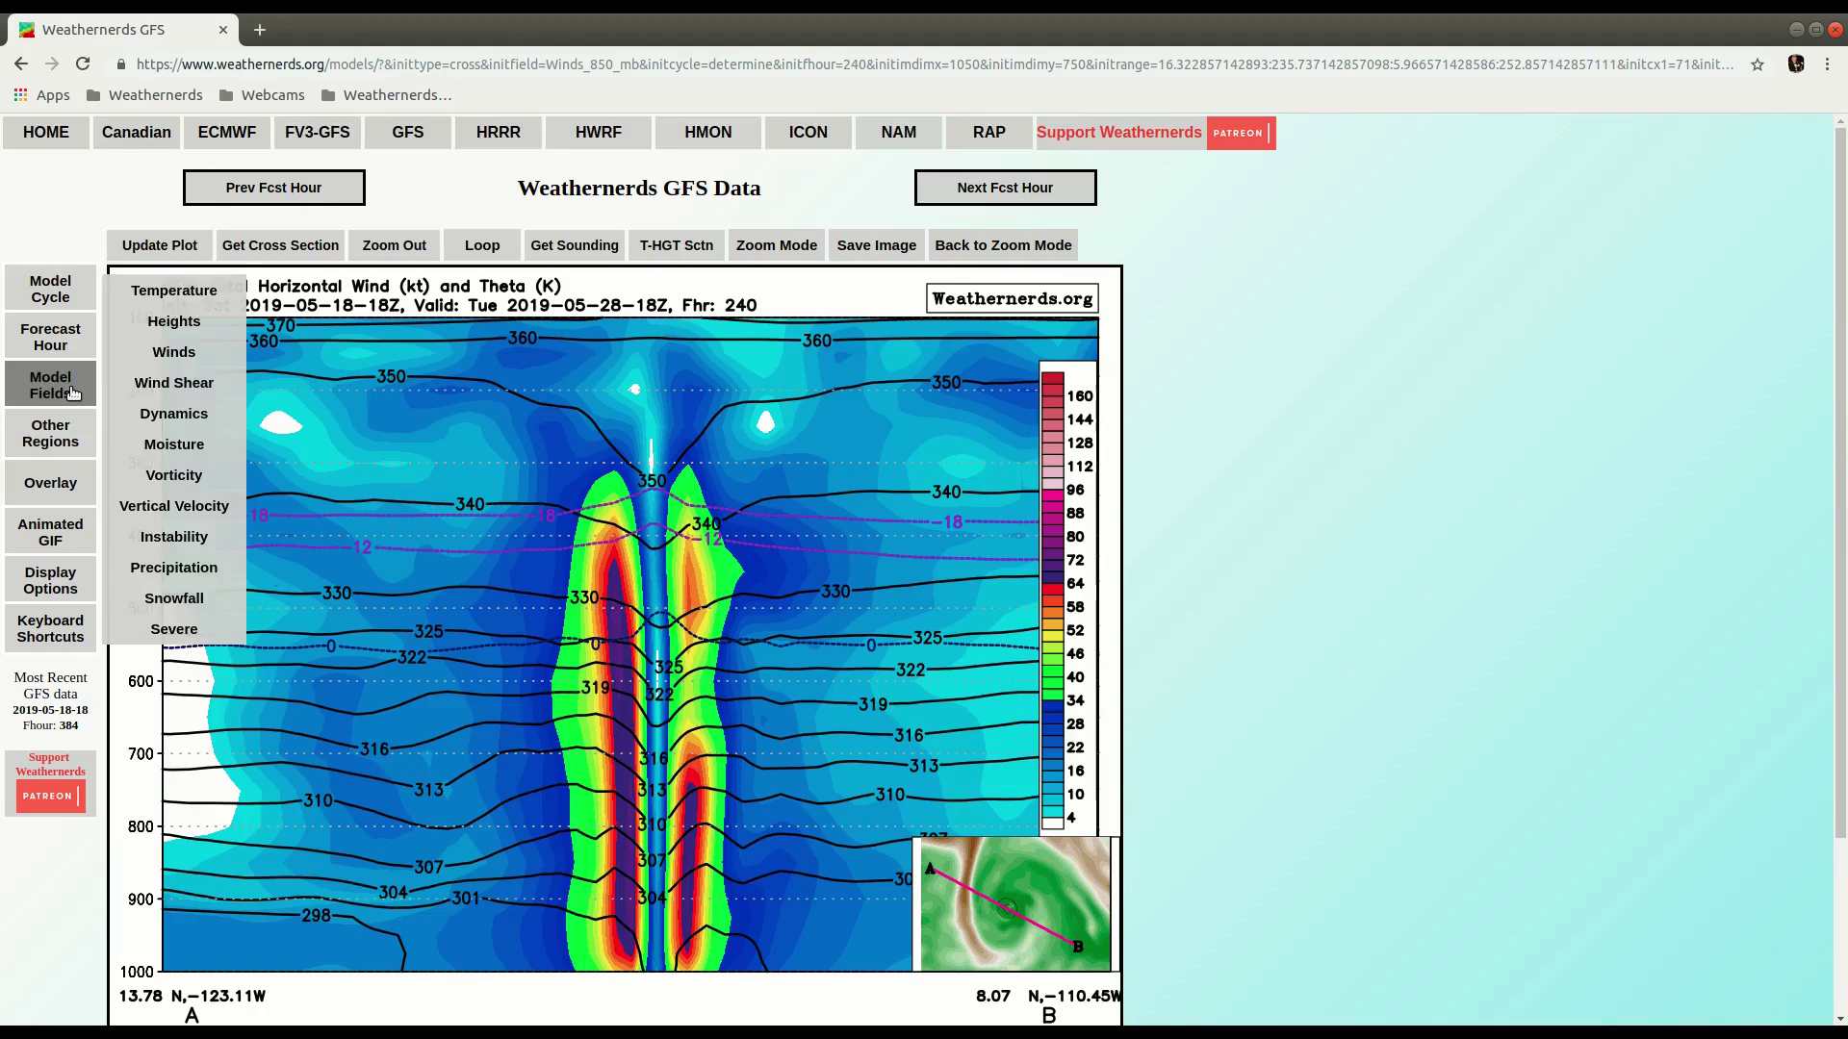
{"action": "mouse_move", "coordinate": [152, 442]}
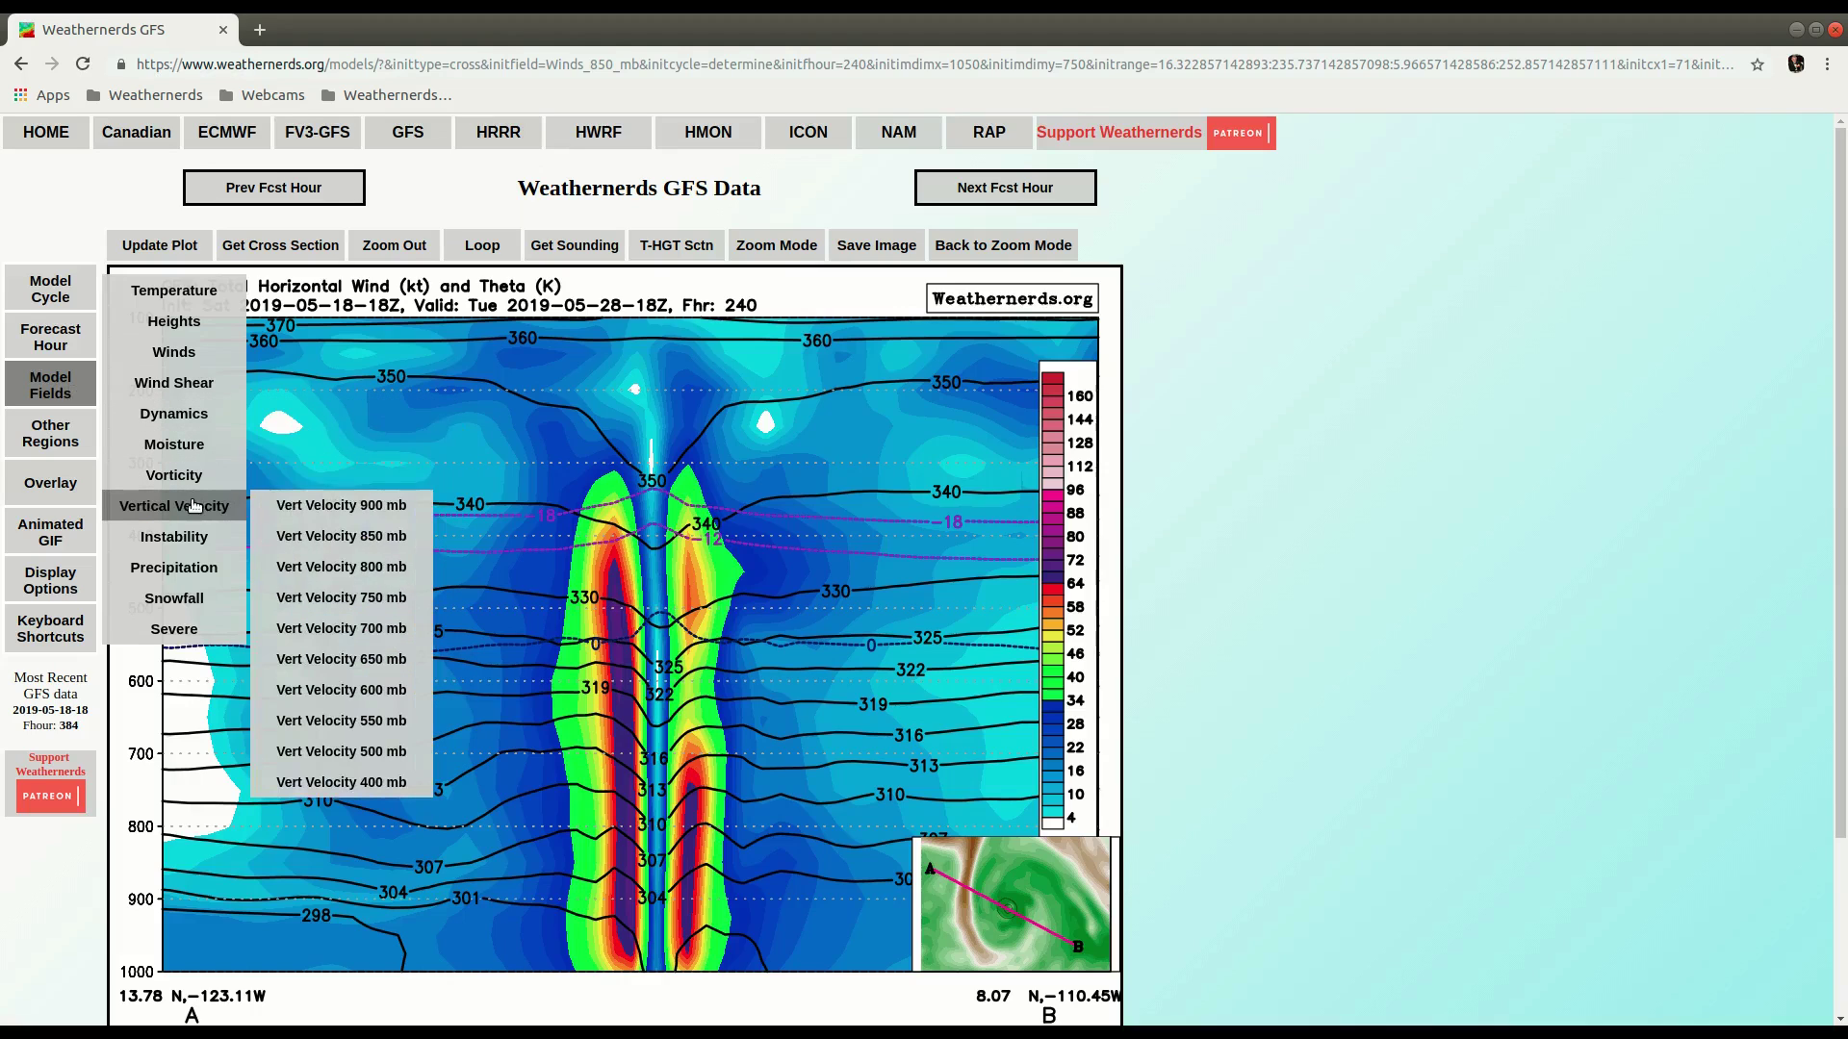
{"action": "left_click", "coordinate": [371, 596]}
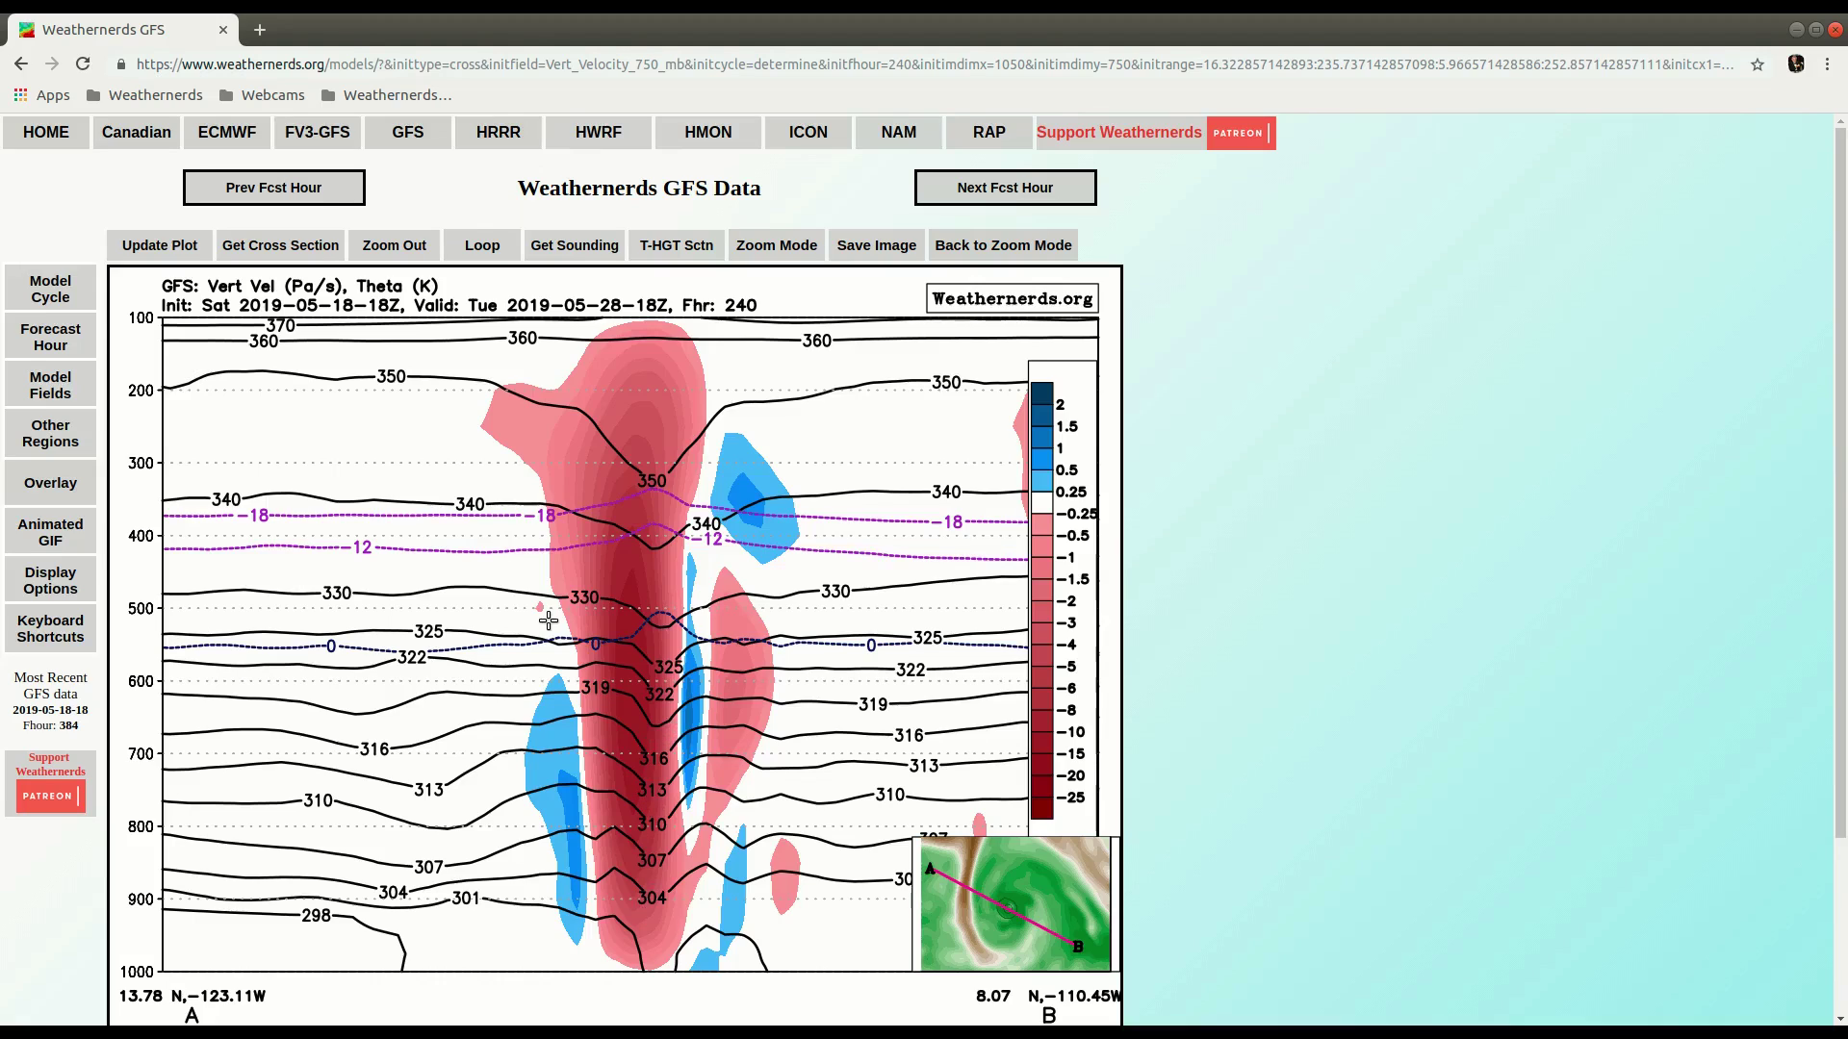
Step: Return to the plan-view map and plot 850 mb vertical velocity
{"action": "key", "text": "z"}
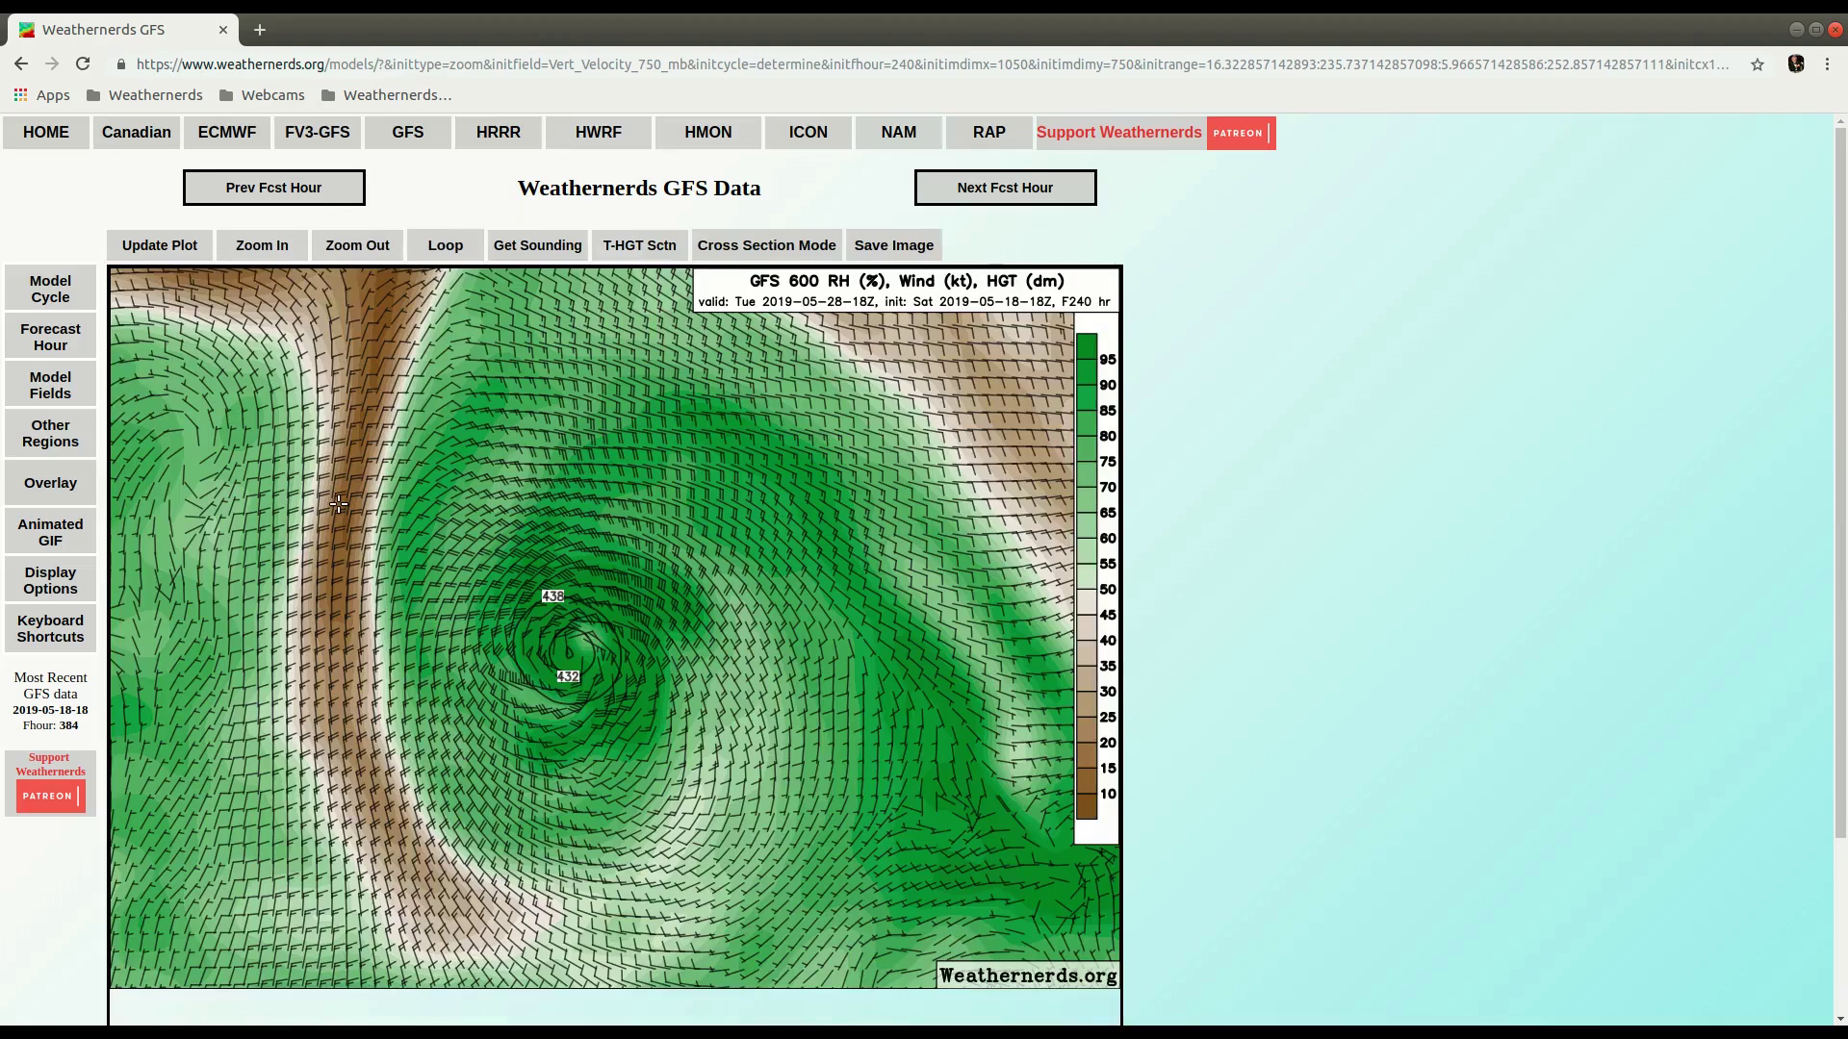
{"action": "mouse_move", "coordinate": [69, 390]}
{"action": "mouse_move", "coordinate": [138, 394]}
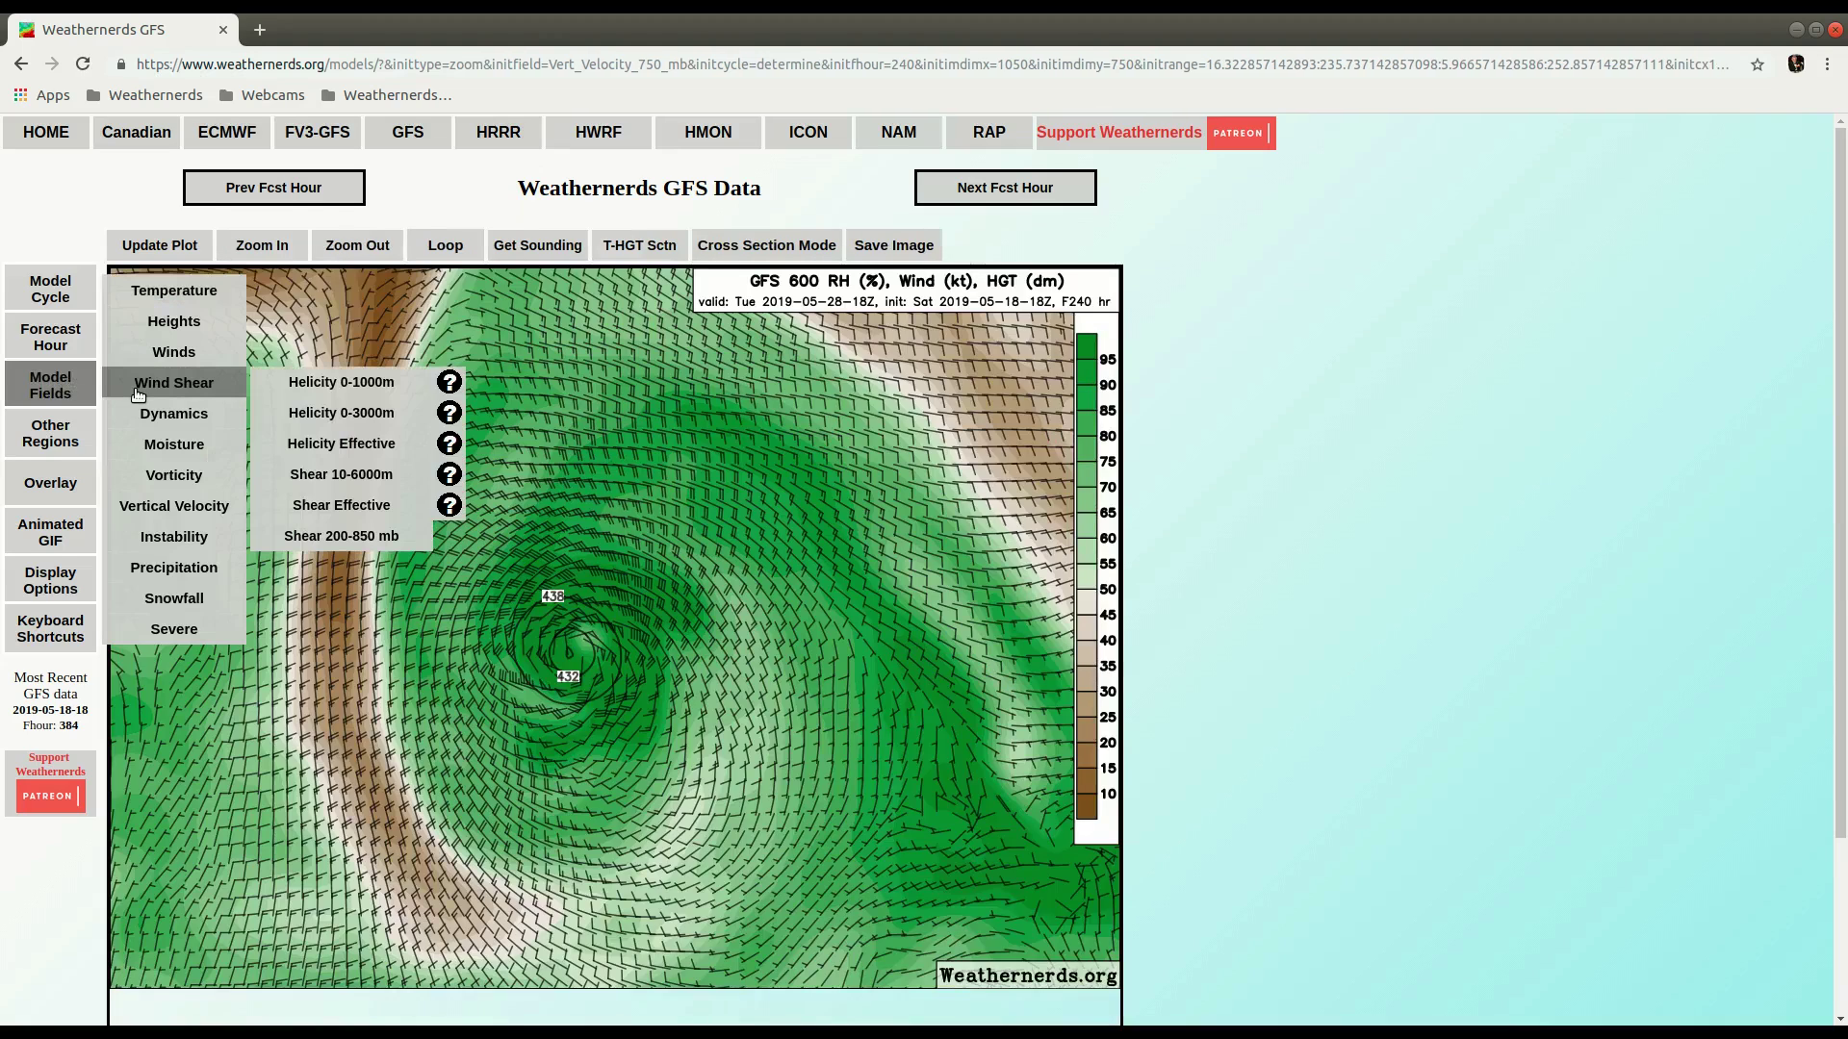
{"action": "mouse_move", "coordinate": [177, 466]}
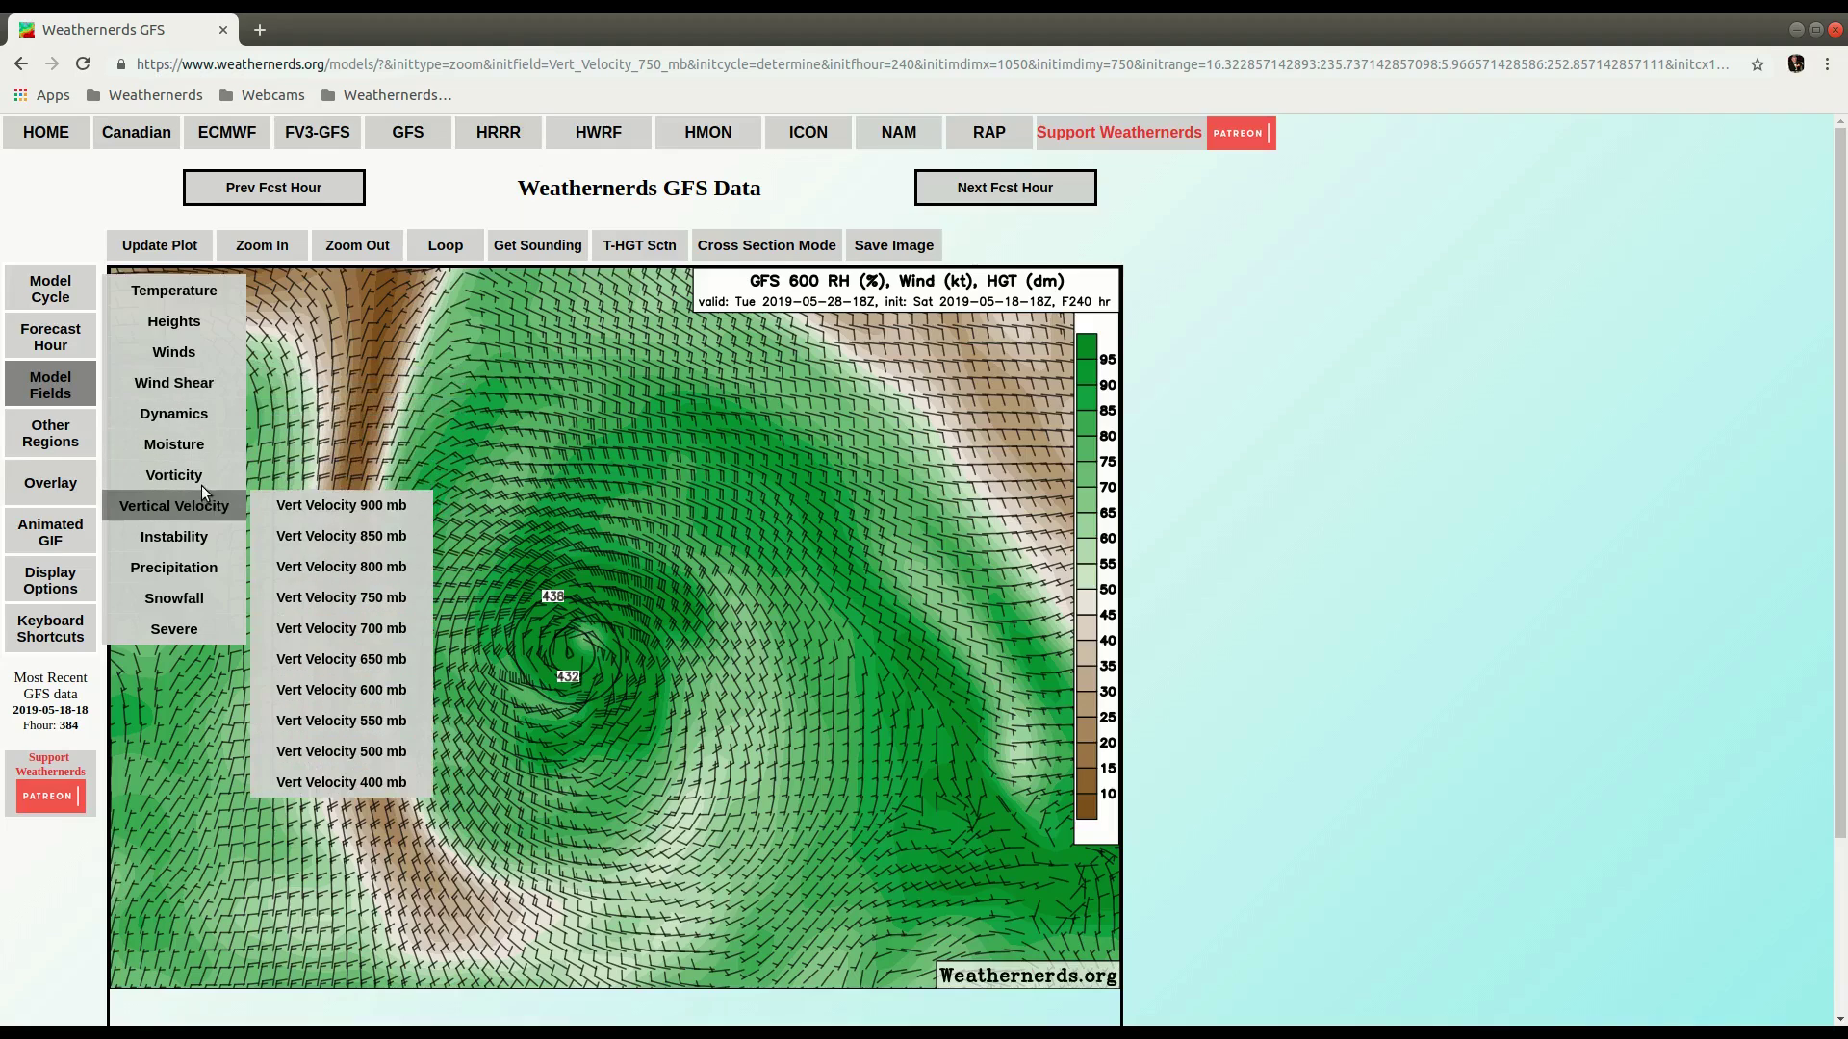
{"action": "left_click", "coordinate": [368, 538]}
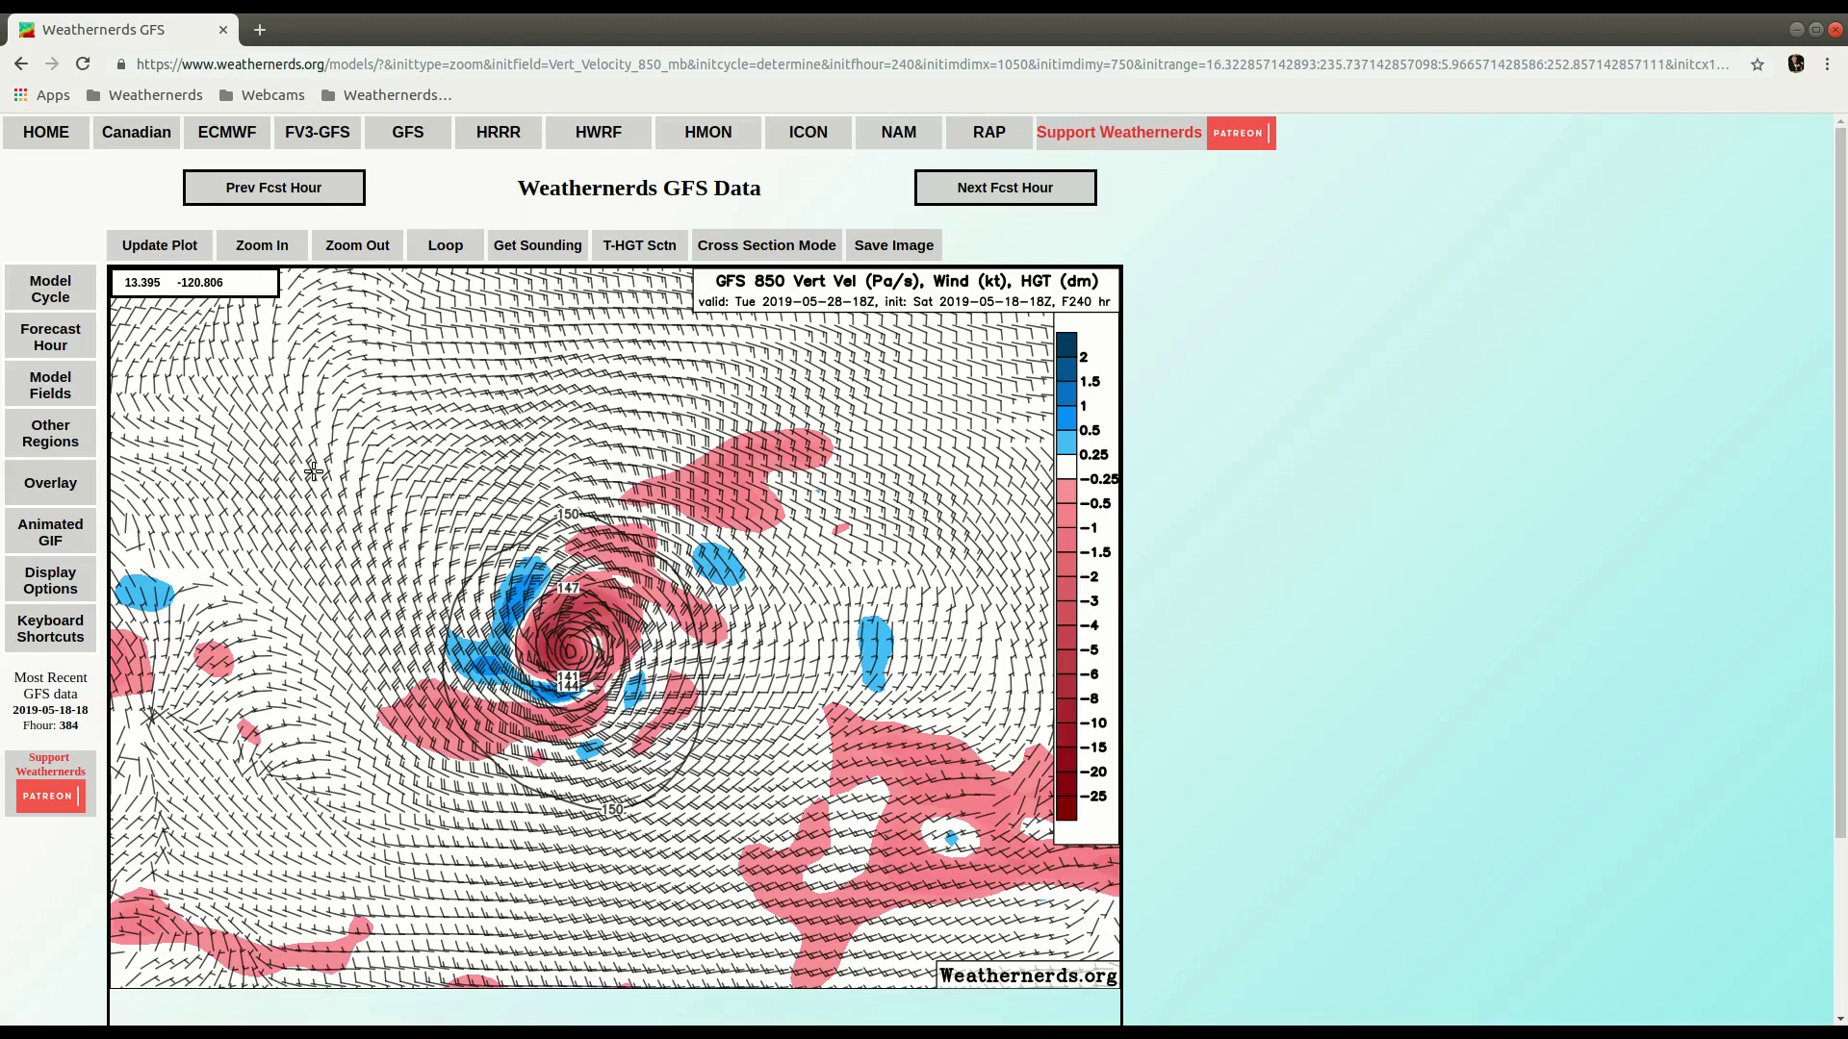
Step: Replace the map field with 700 mb vertical velocity, winds and heights
{"action": "mouse_move", "coordinate": [174, 443]}
{"action": "mouse_move", "coordinate": [208, 502]}
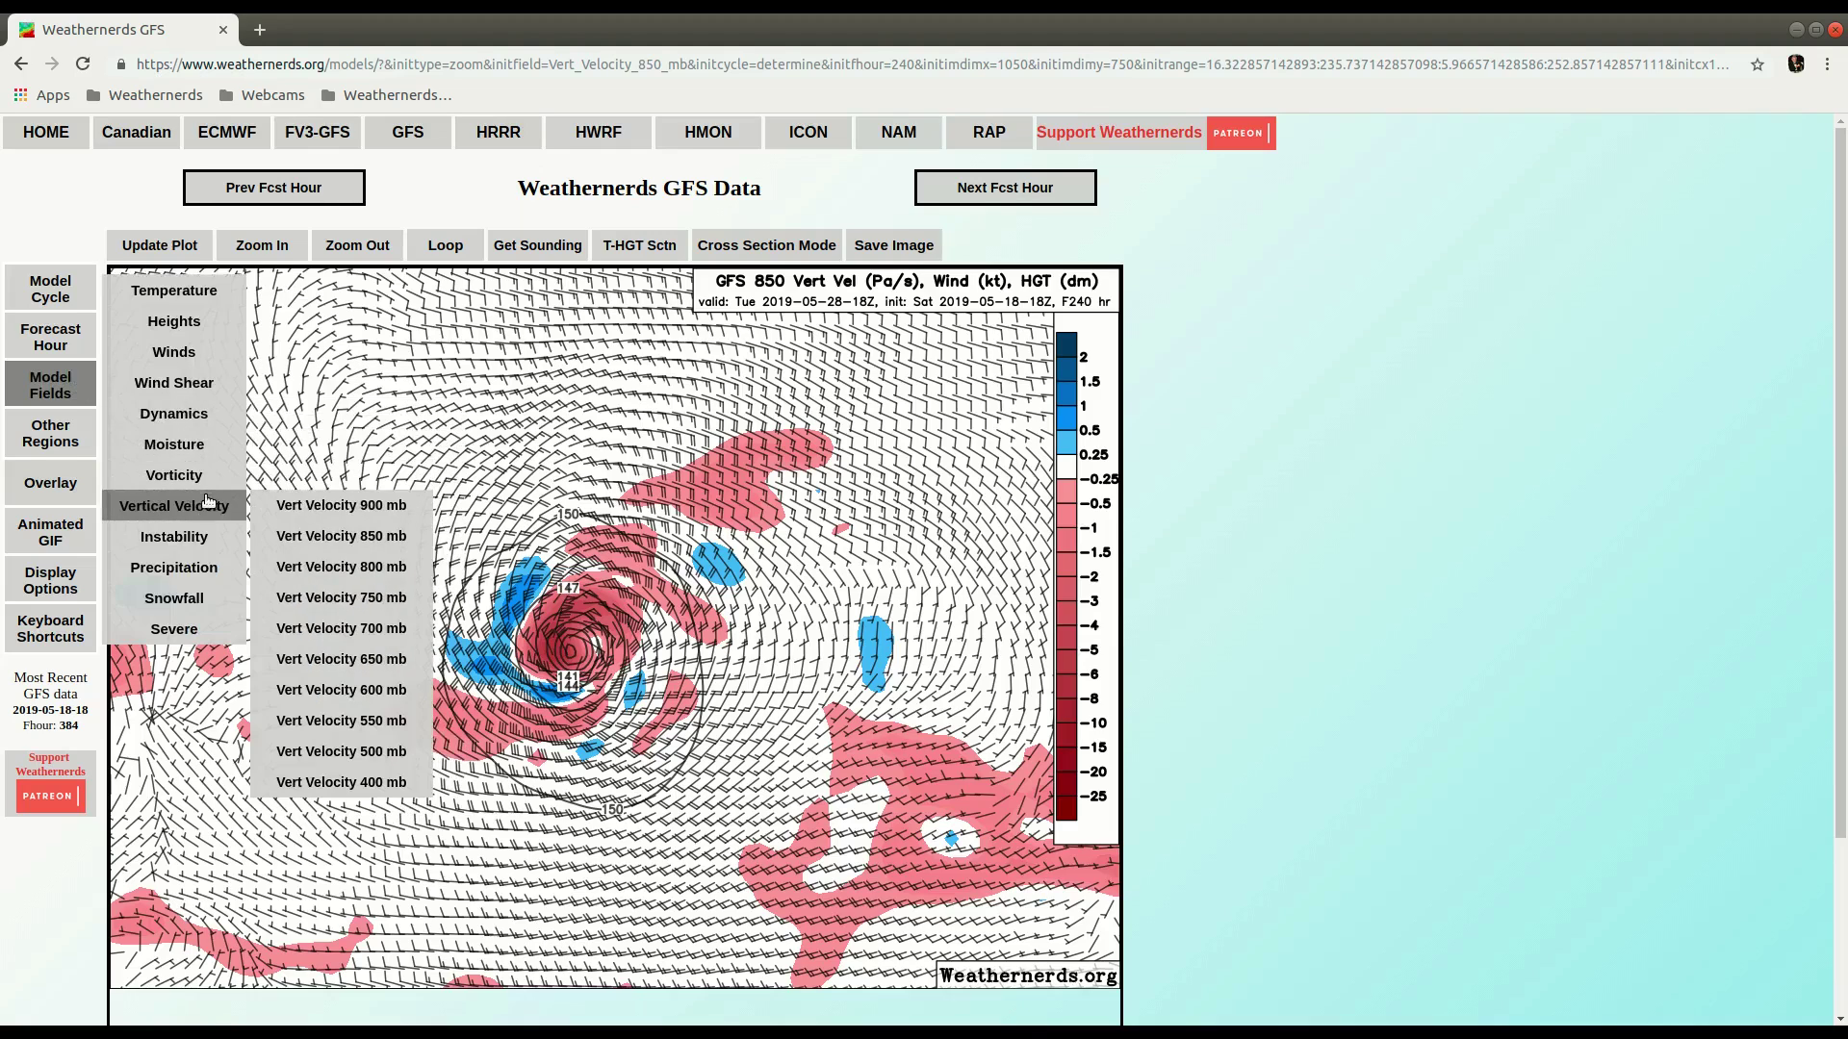
{"action": "left_click", "coordinate": [349, 635]}
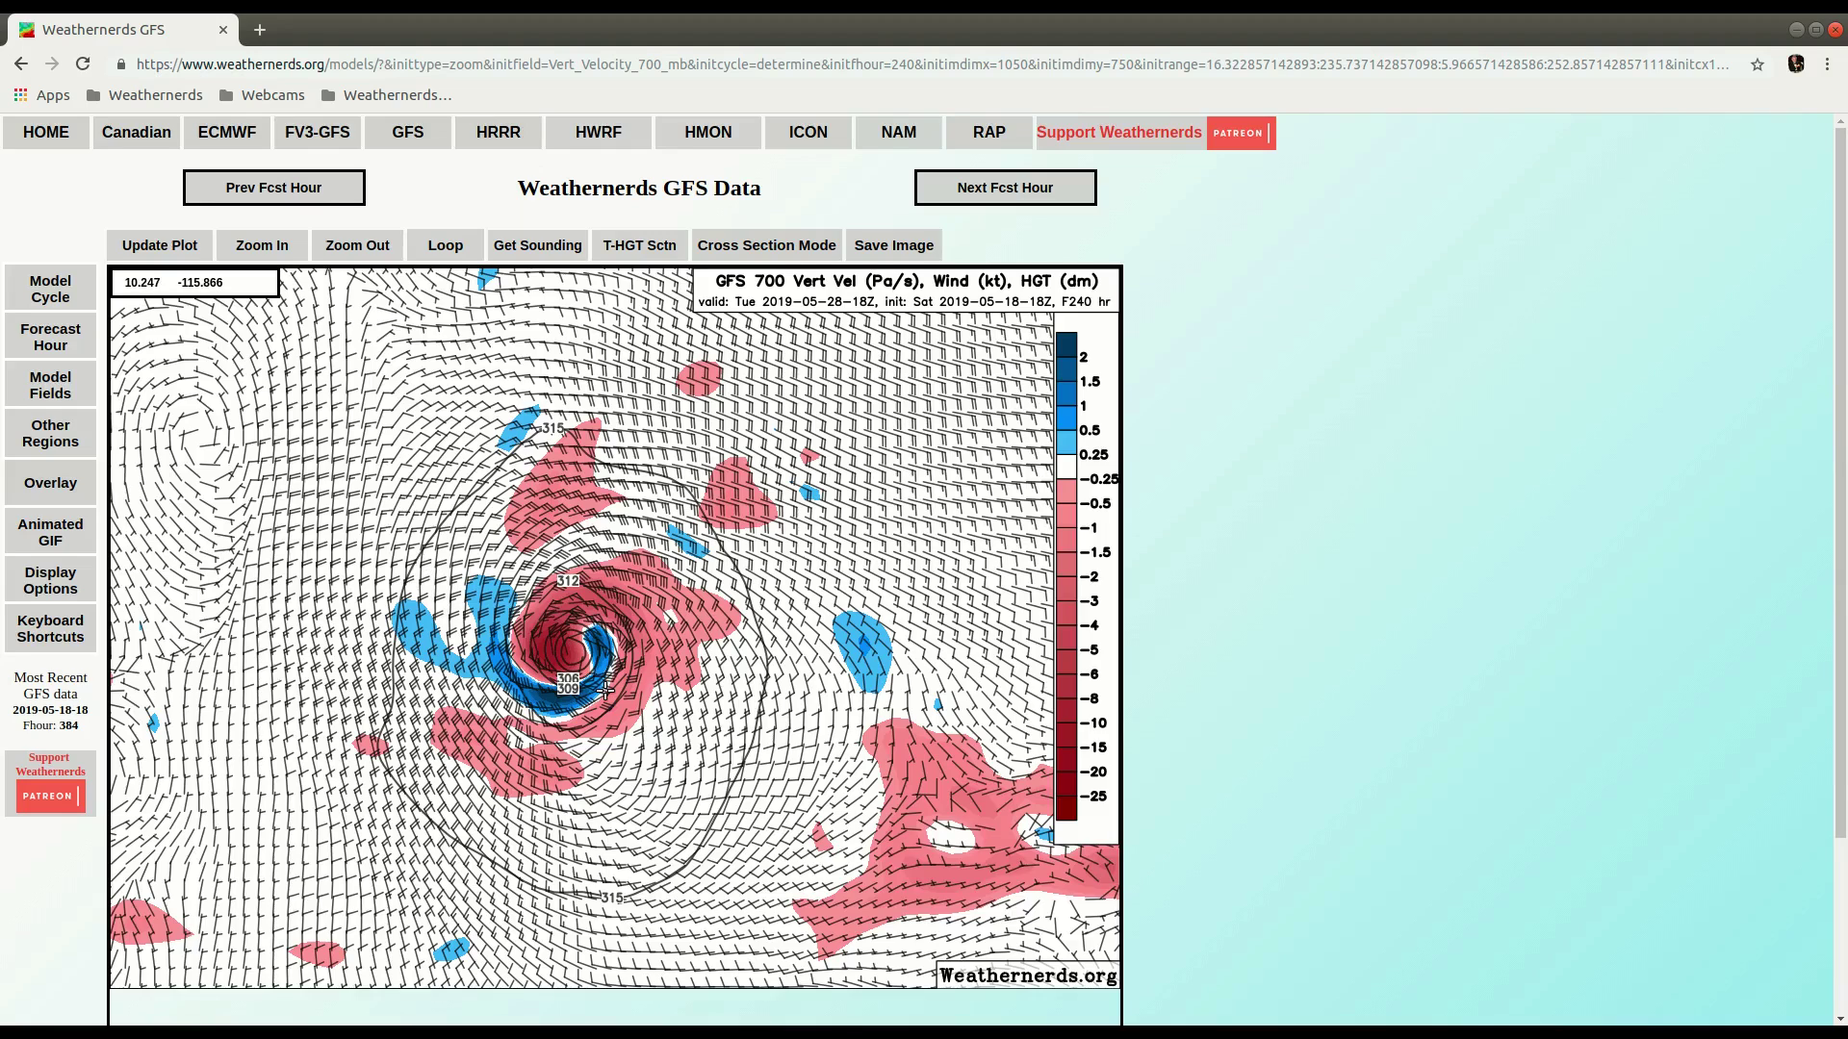
{"action": "key", "text": "x"}
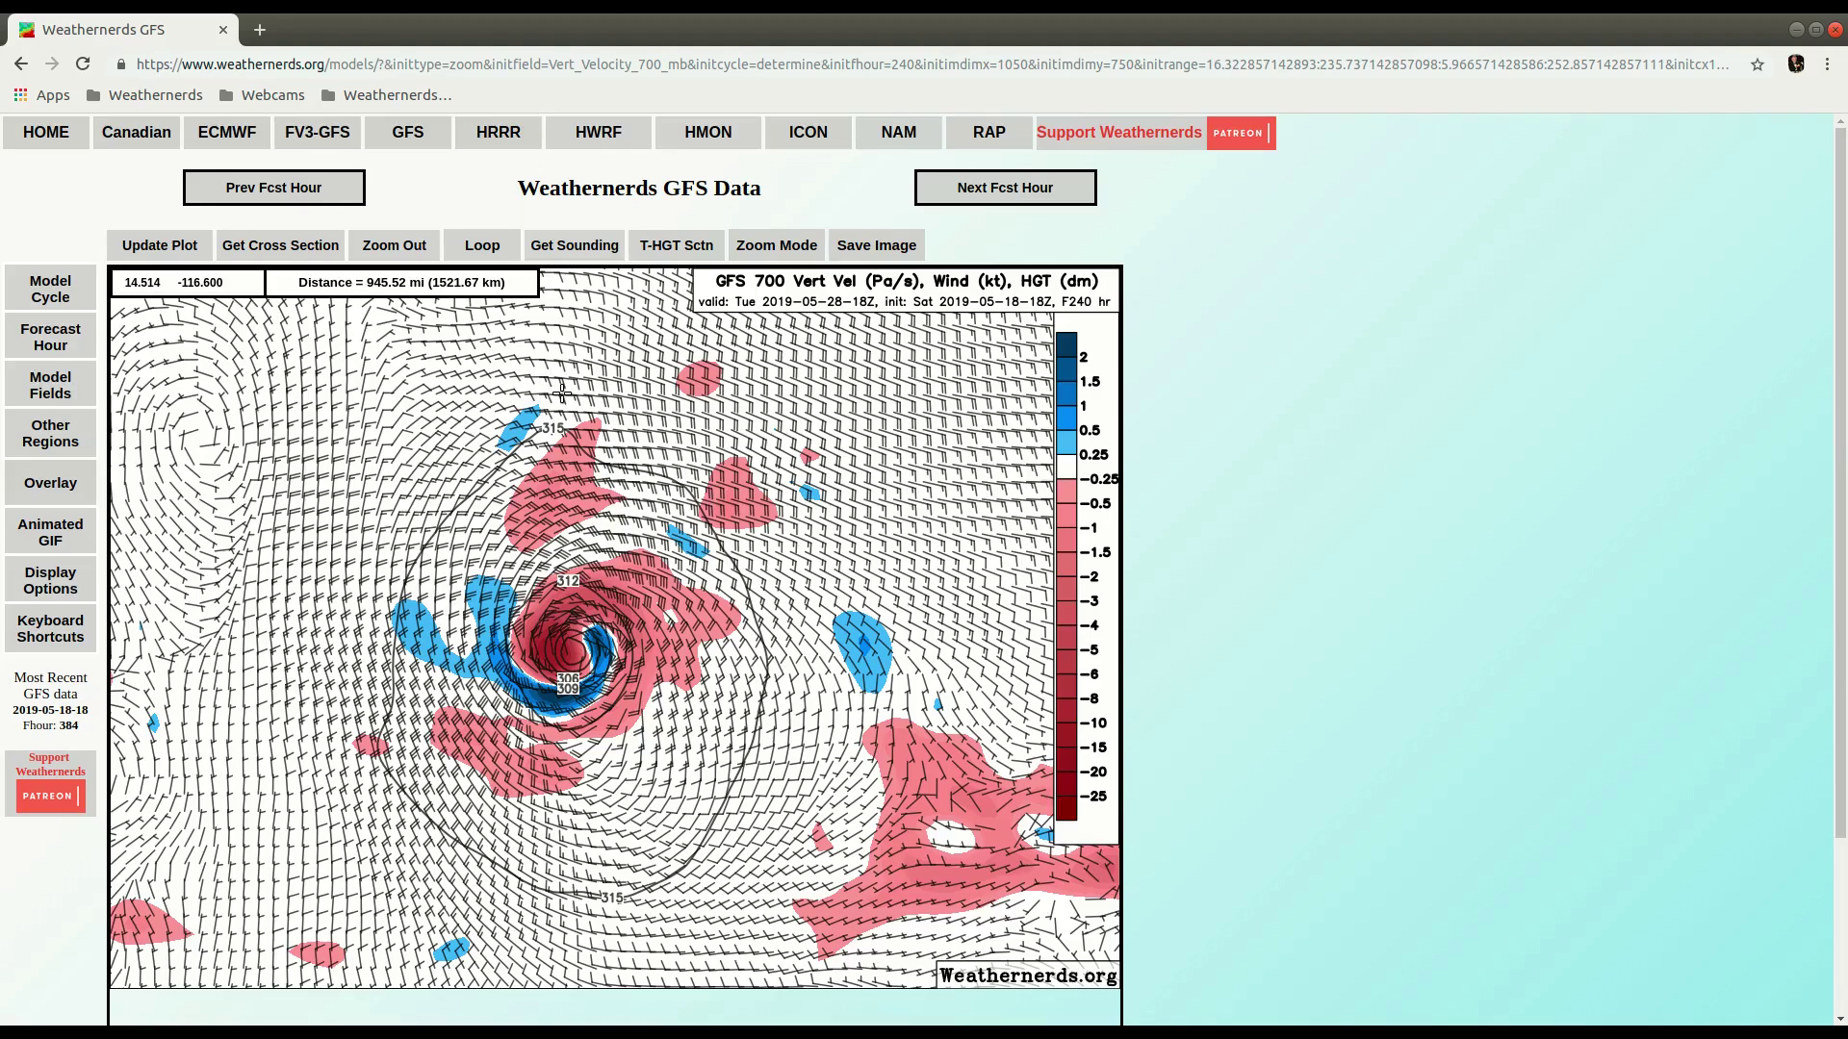
Step: Draw a 482.90 mi line north-northeast to south-southwest through the cyclone centre
{"action": "left_click_drag", "start_coordinate": [562, 394], "coordinate": [580, 873]}
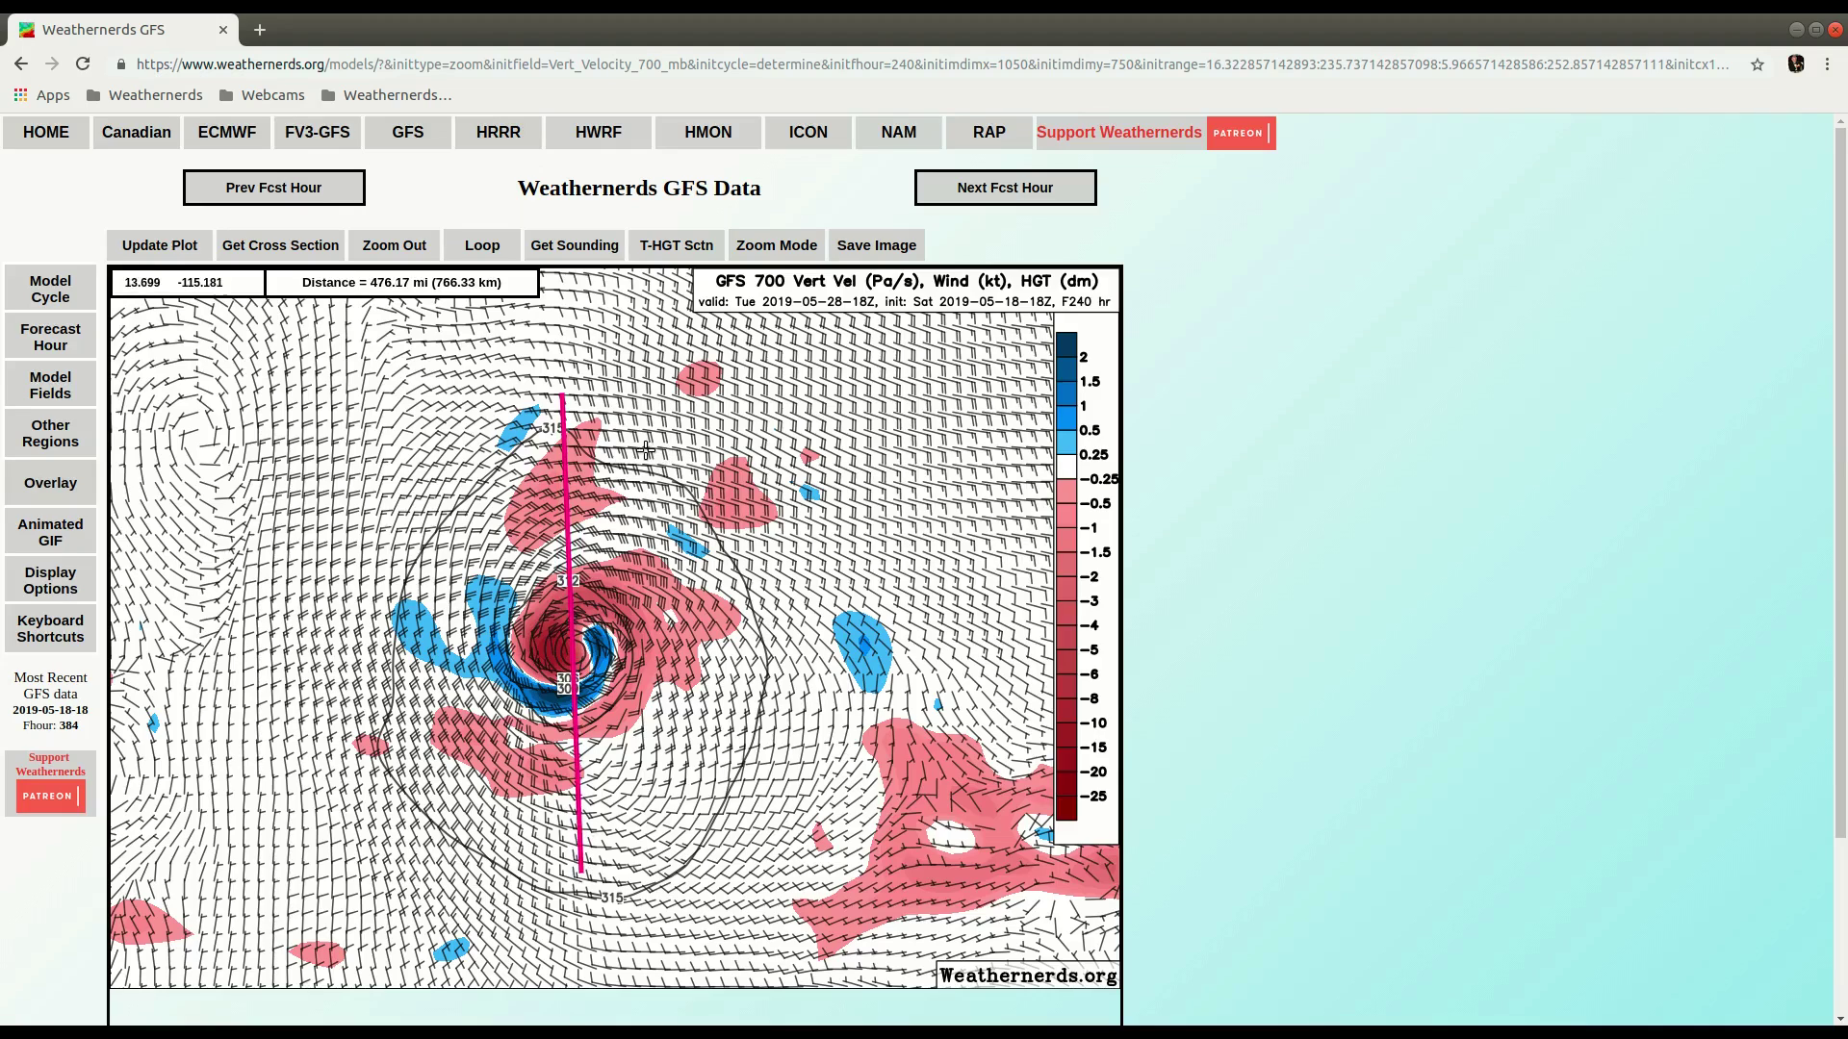
{"action": "left_click_drag", "start_coordinate": [646, 432], "coordinate": [499, 883]}
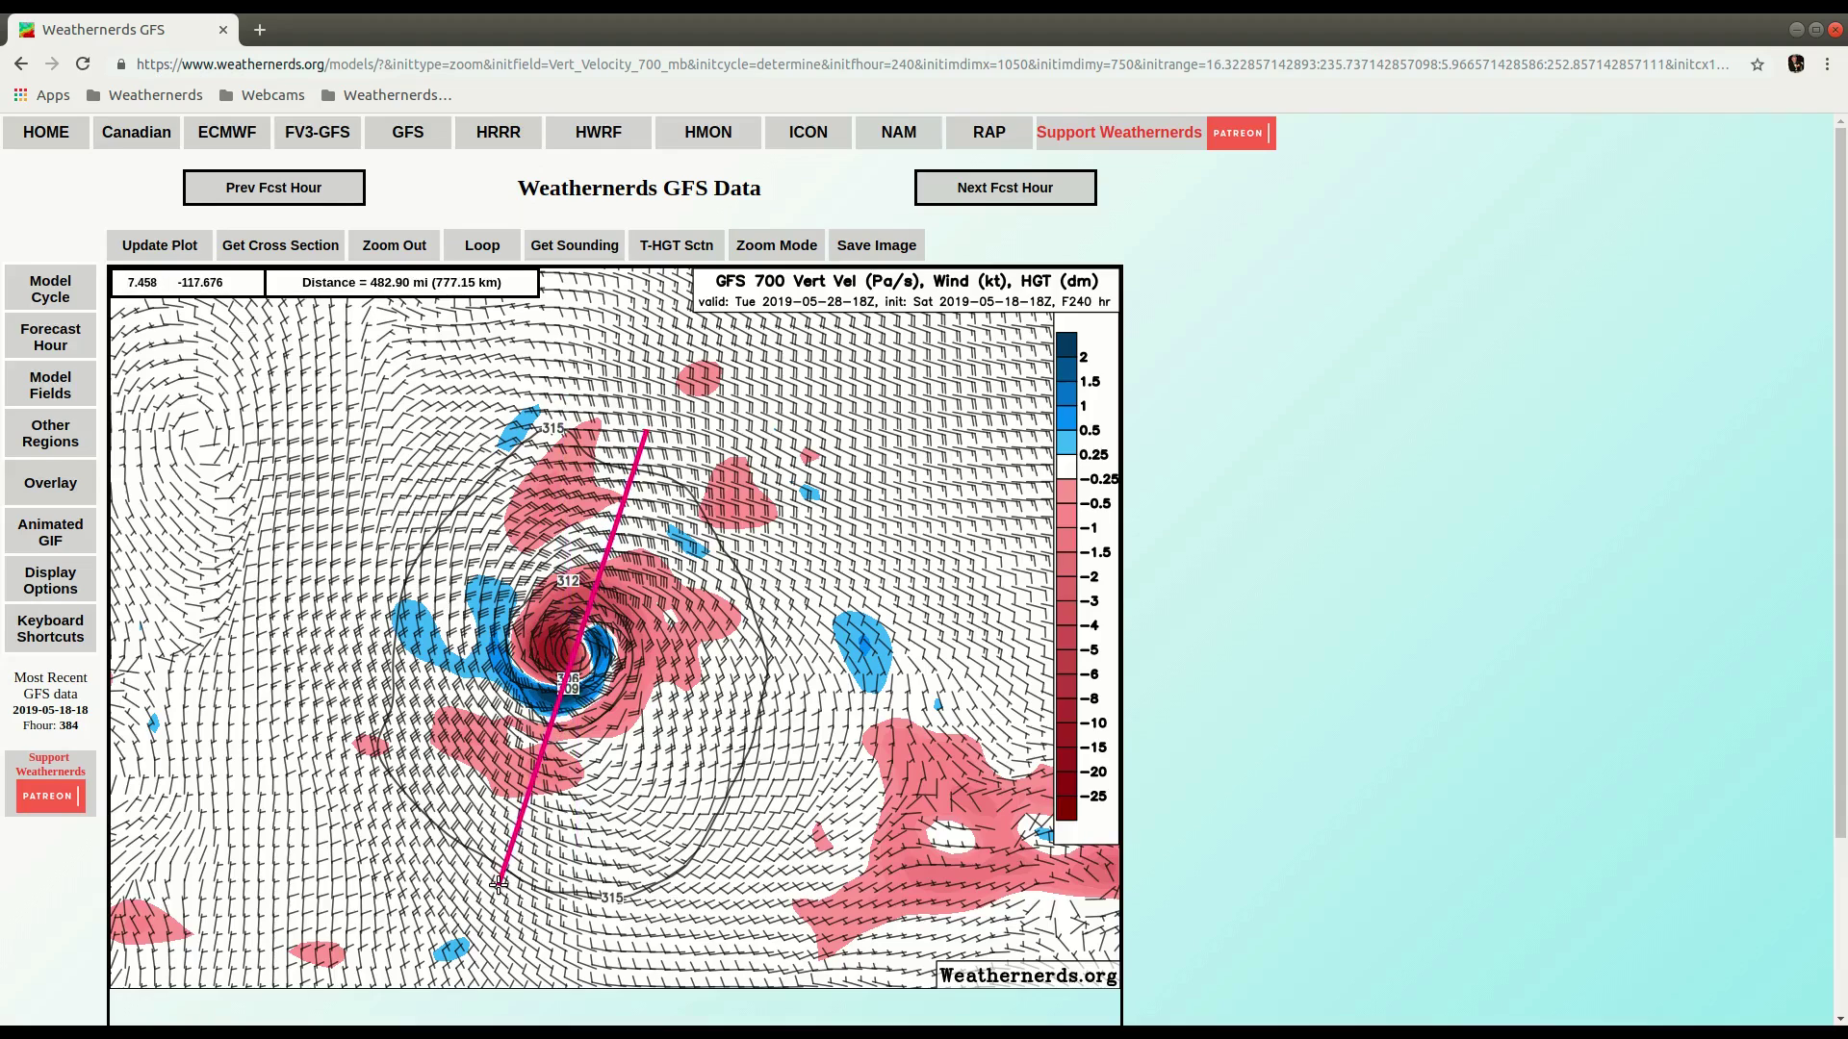
Step: Plot the vertical velocity and theta cross section along the cyclone line, then return to the 700 mb map
{"action": "left_click", "coordinate": [303, 252]}
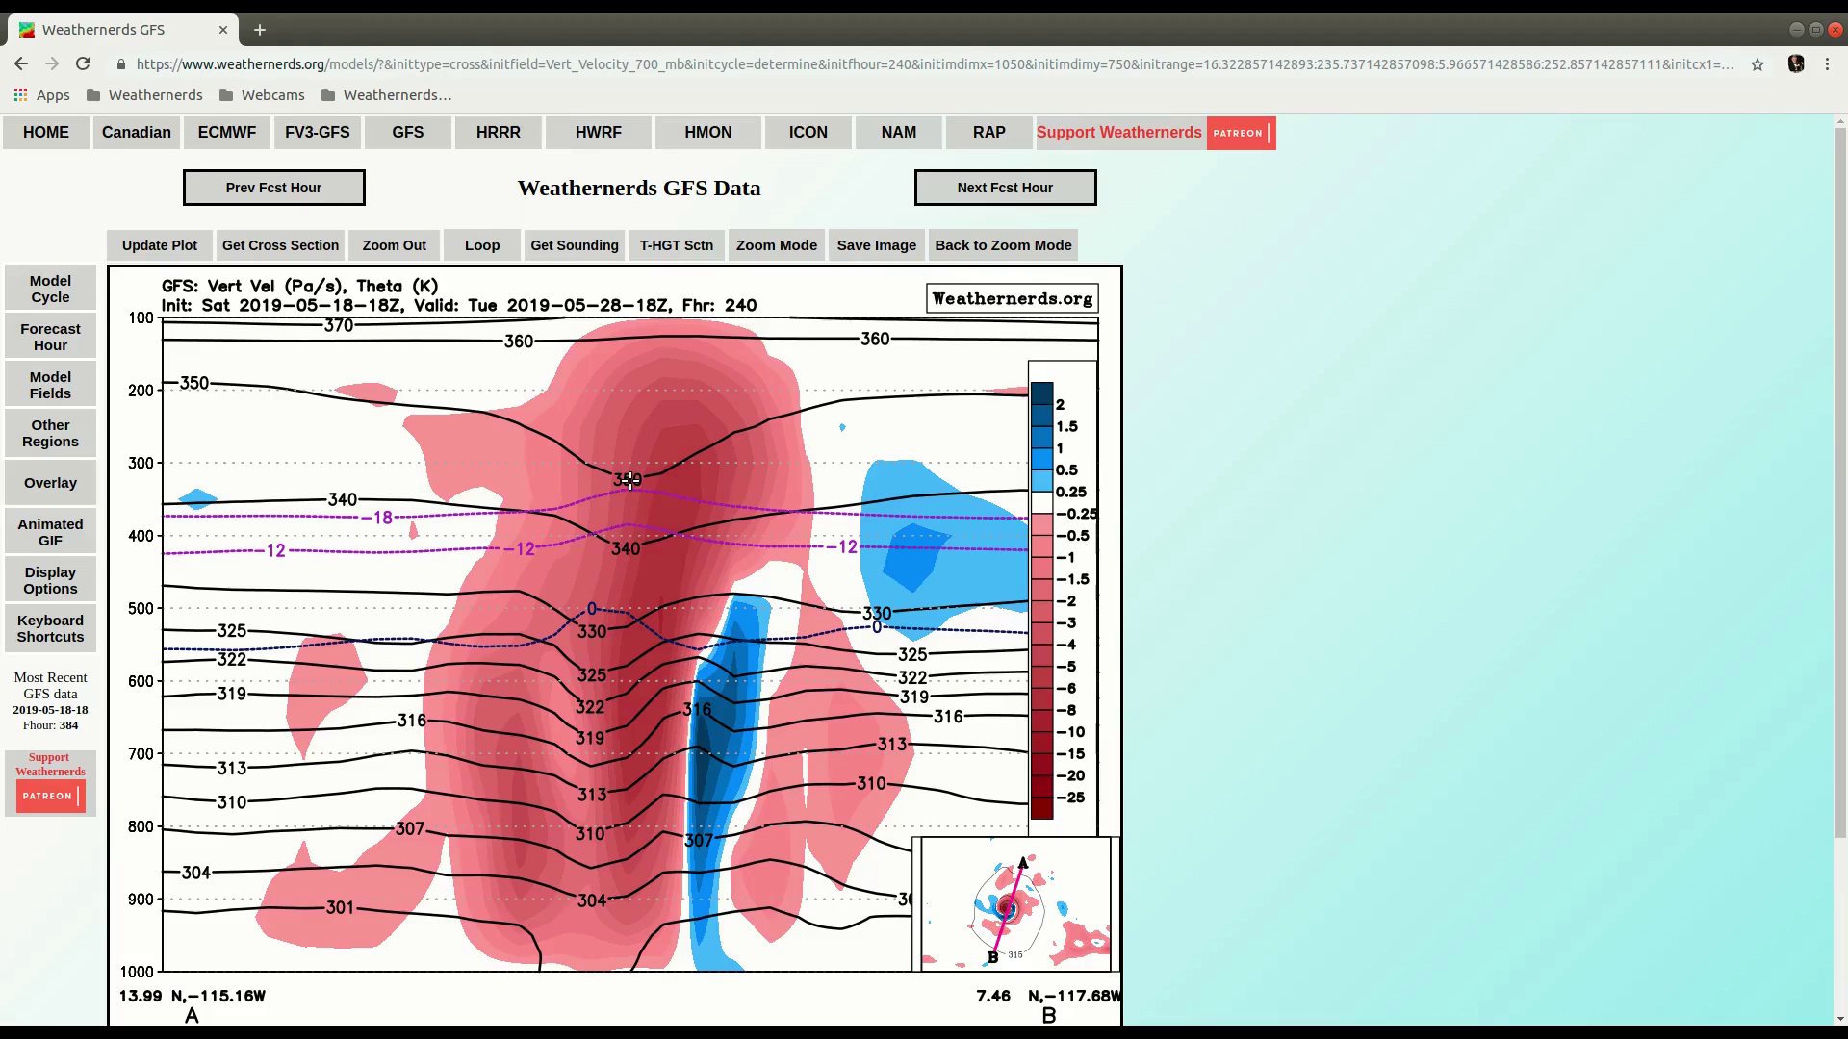
{"action": "key", "text": "z"}
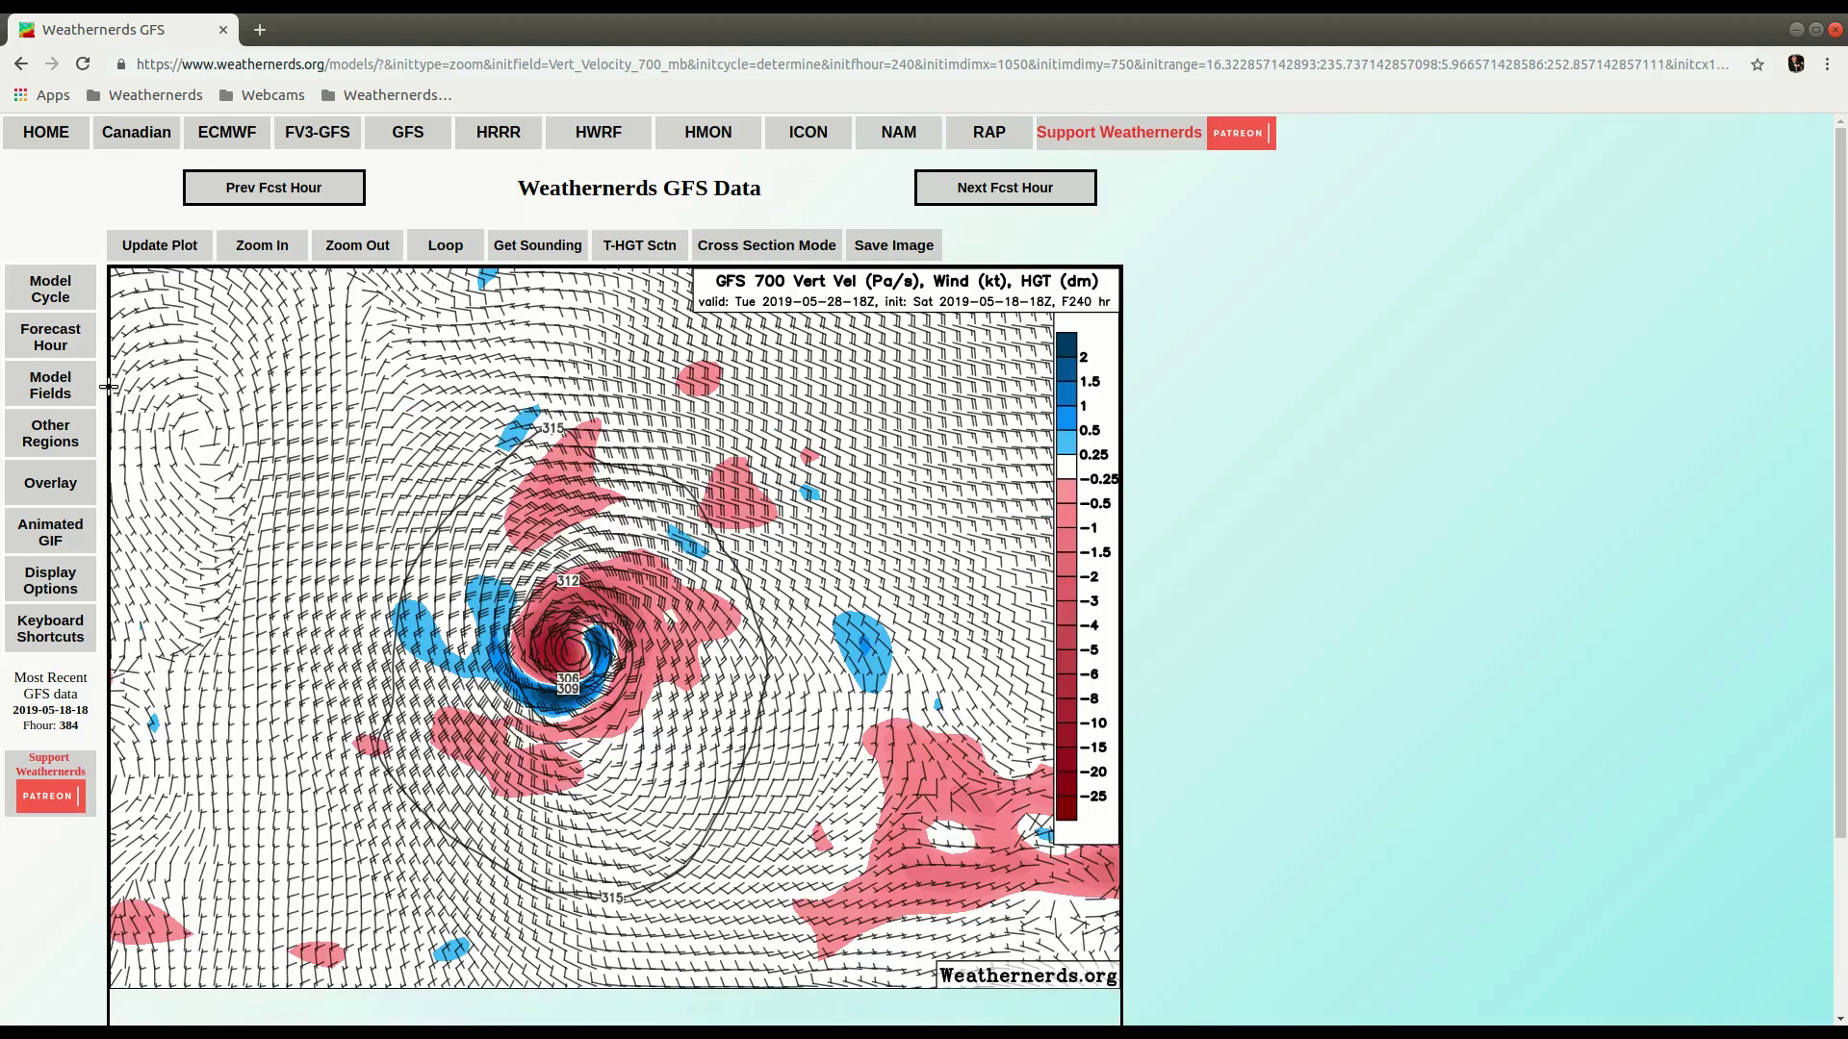
Step: Add Shear 200-850 mb contours to the 700 mb map and draw a northwest-to-southeast line across the cyclone
{"action": "left_click", "coordinate": [58, 493]}
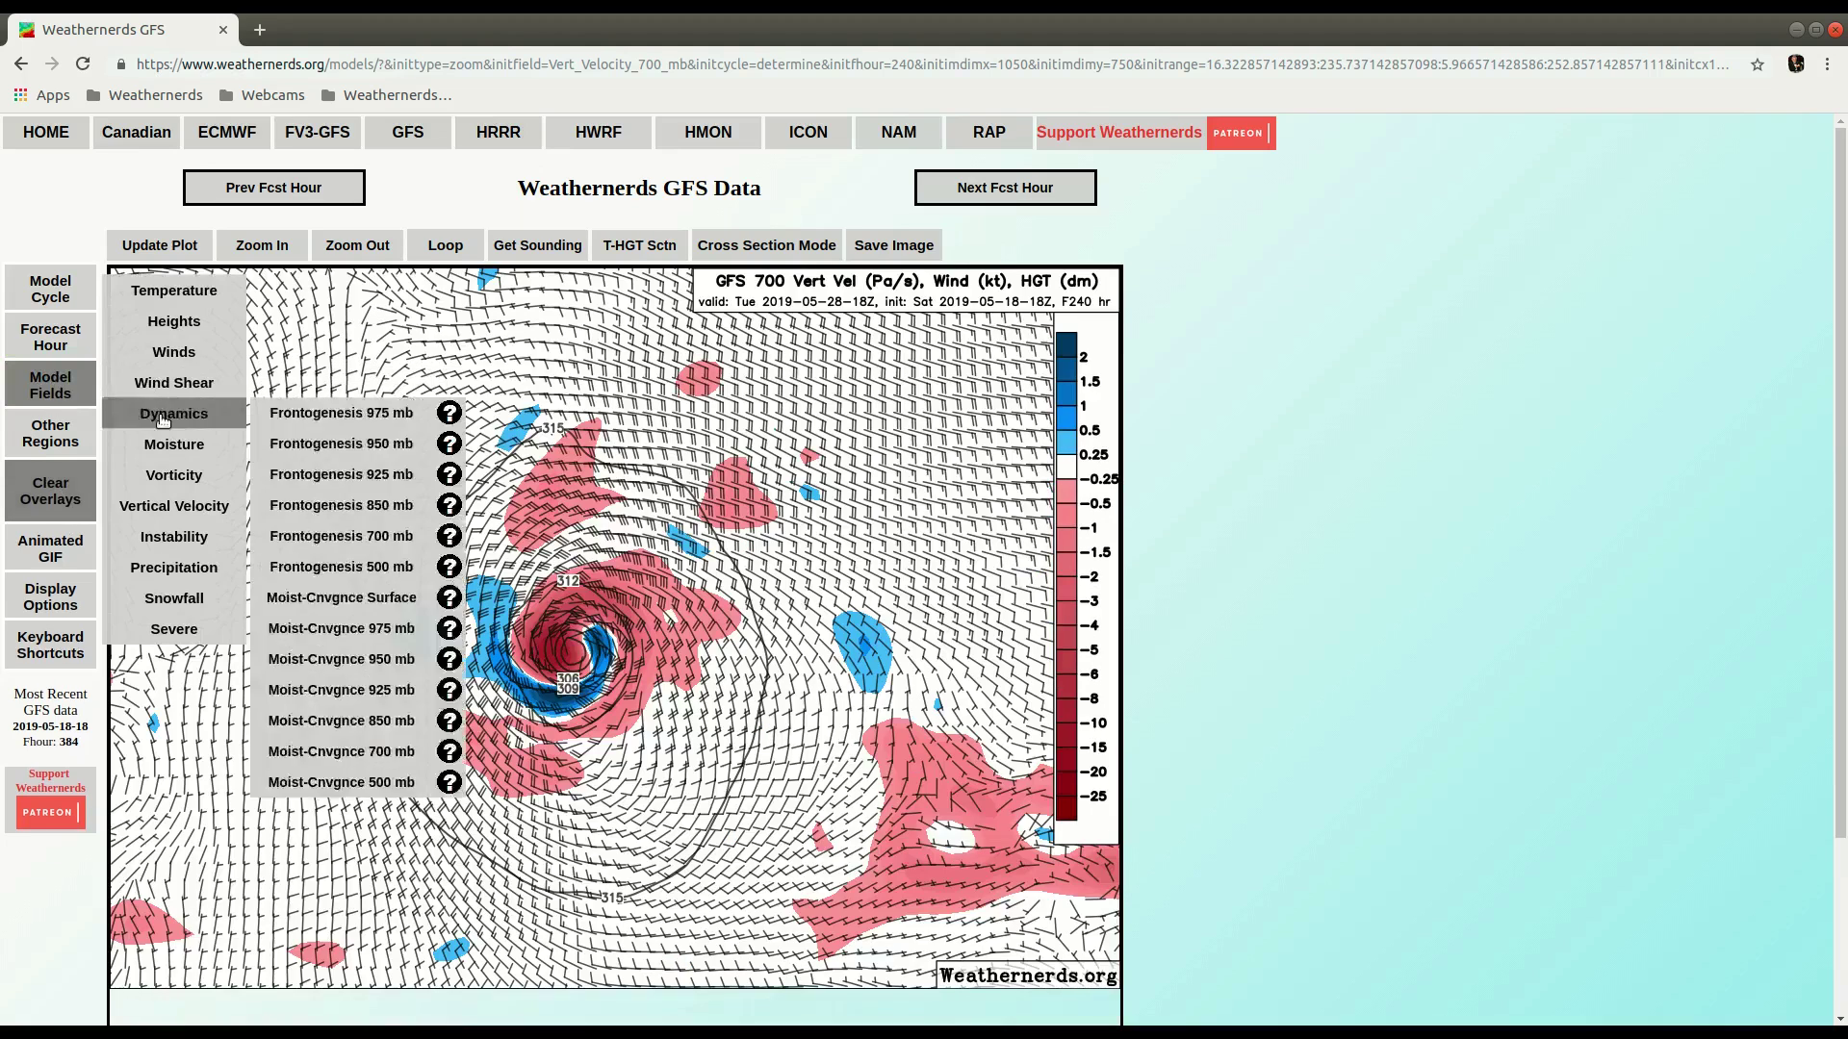
{"action": "mouse_move", "coordinate": [175, 488]}
{"action": "mouse_move", "coordinate": [195, 382]}
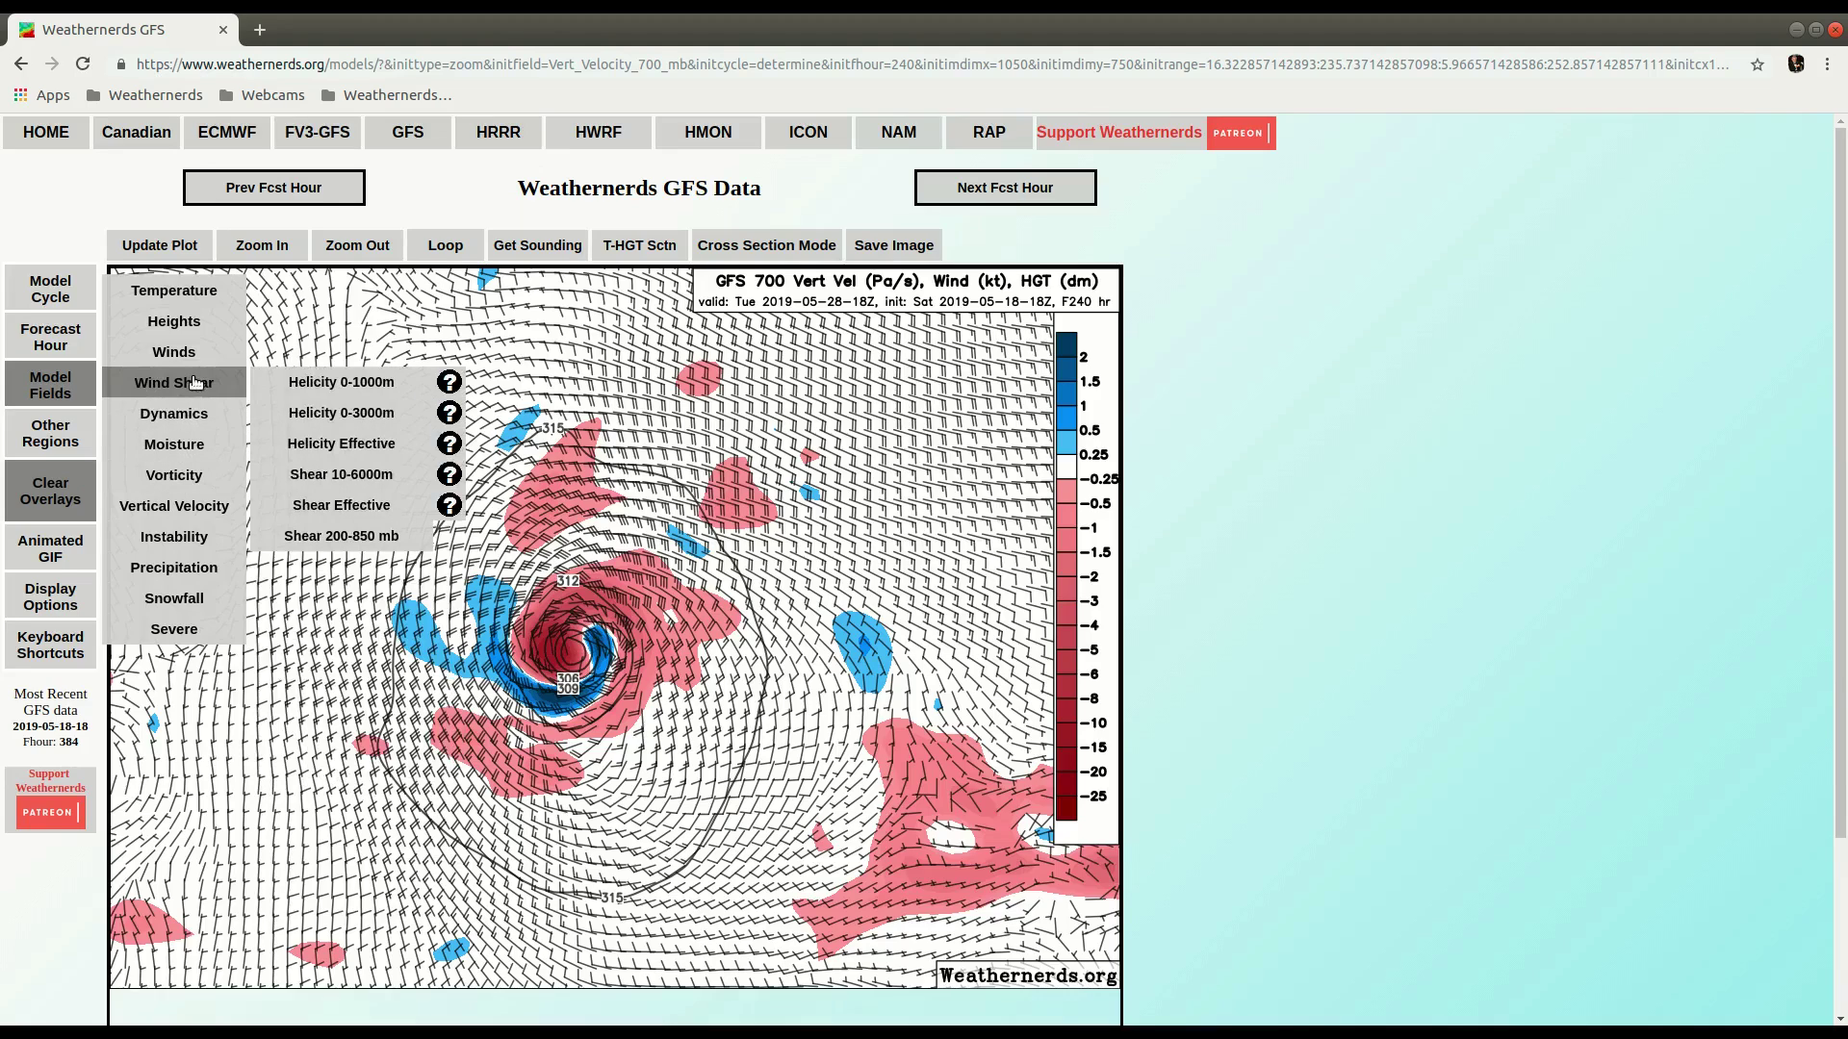
{"action": "left_click", "coordinate": [362, 536]}
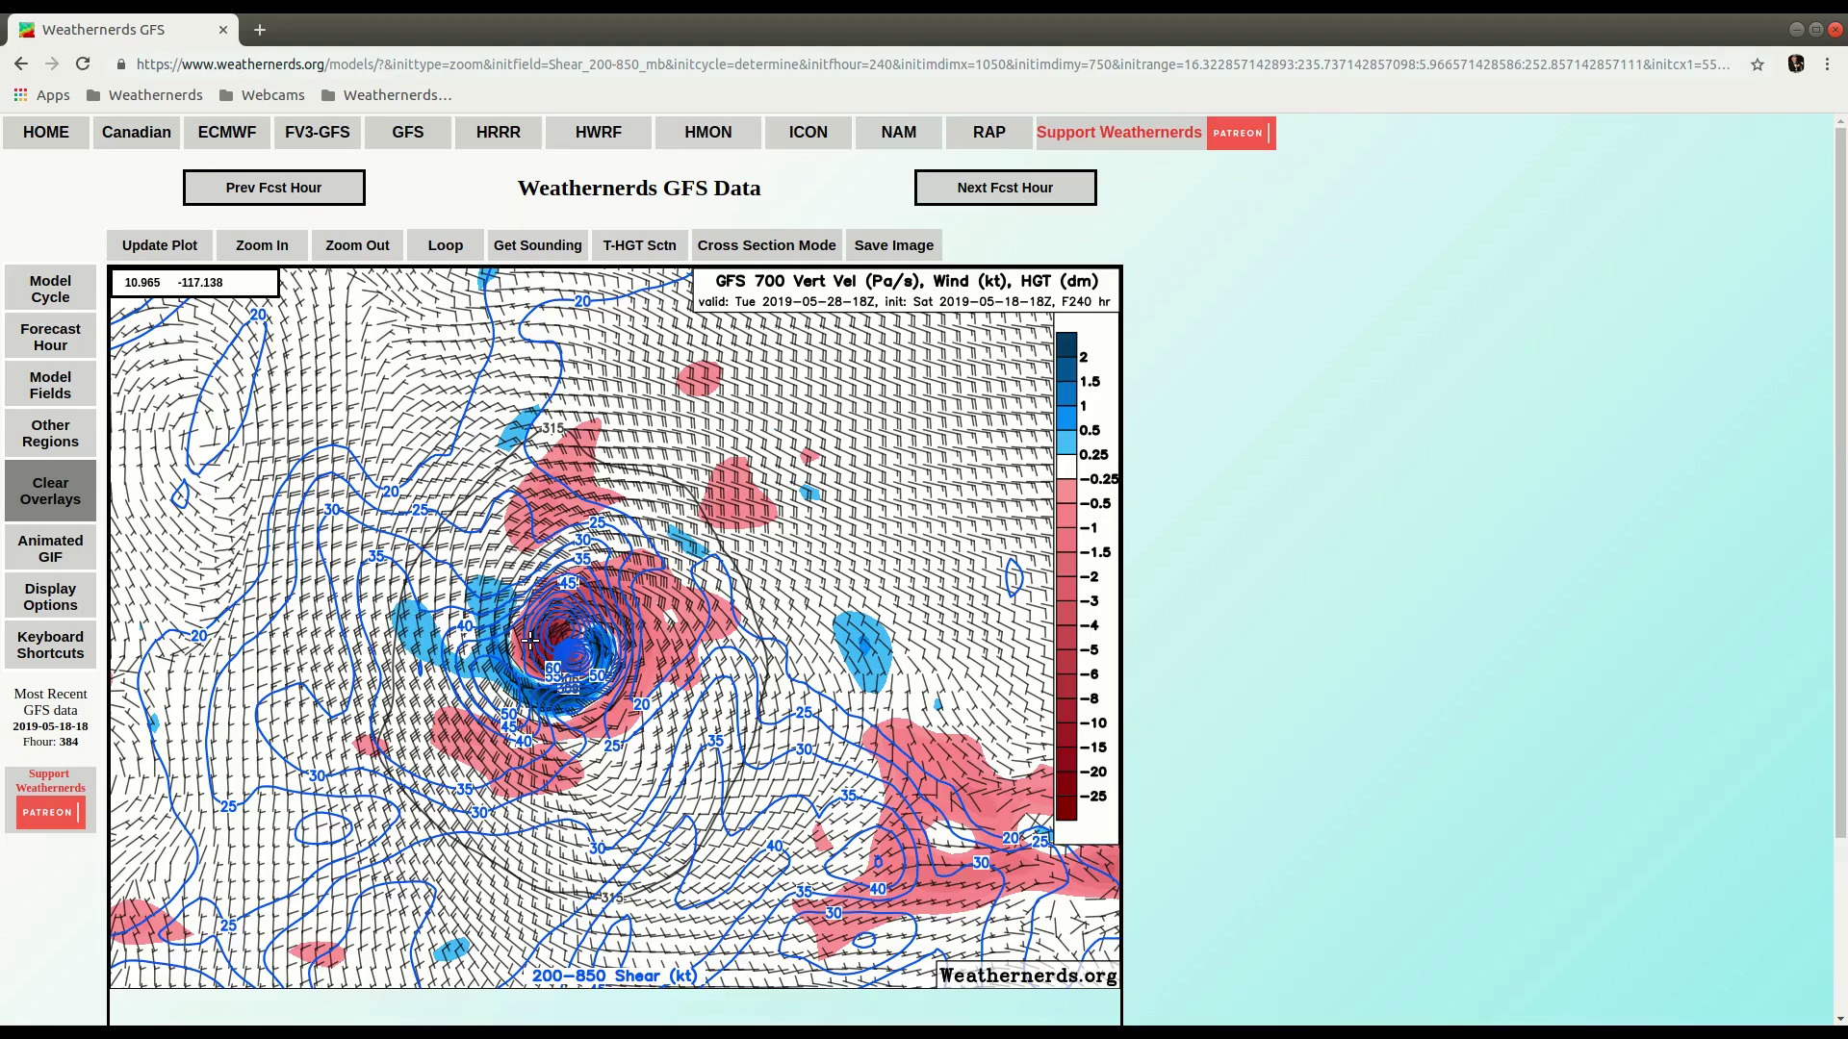
{"action": "key", "text": "x"}
{"action": "left_click_drag", "start_coordinate": [355, 422], "coordinate": [778, 865]}
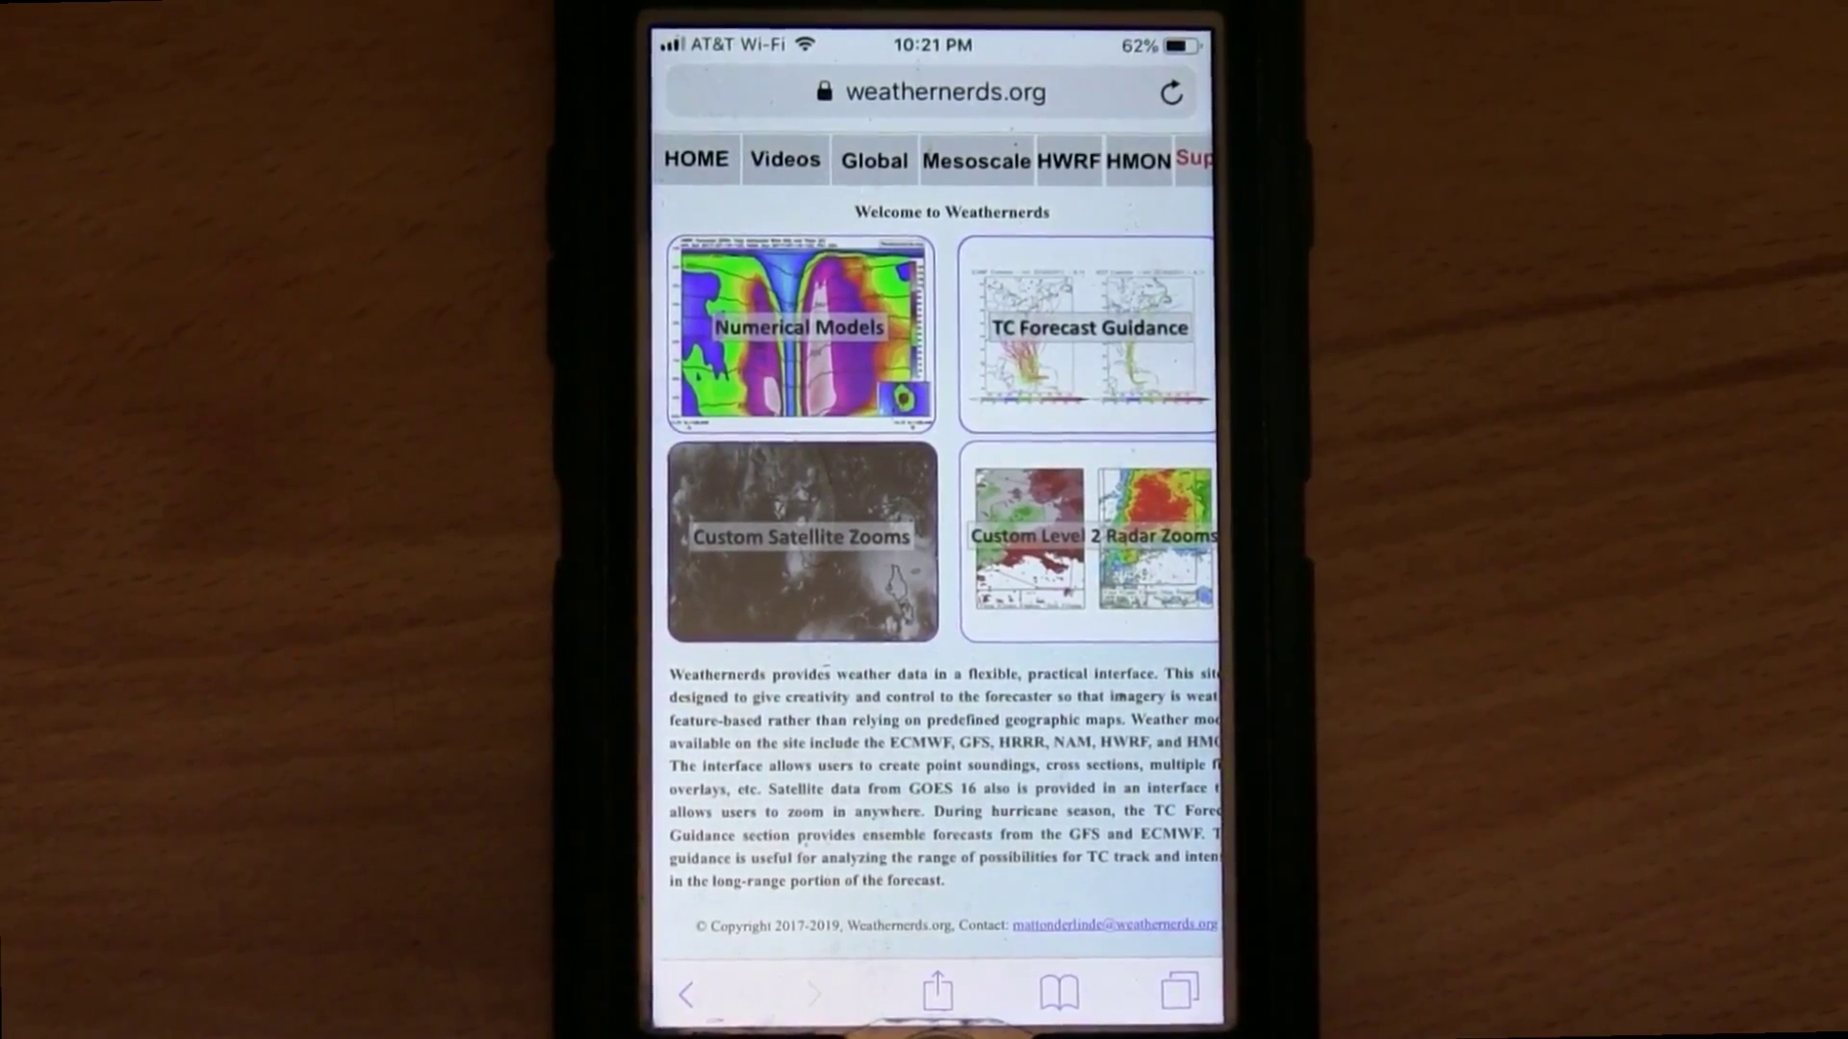
Step: Open the Numerical Models section to reach the GFS US 2 m temperature map
{"action": "left_click", "coordinate": [895, 308]}
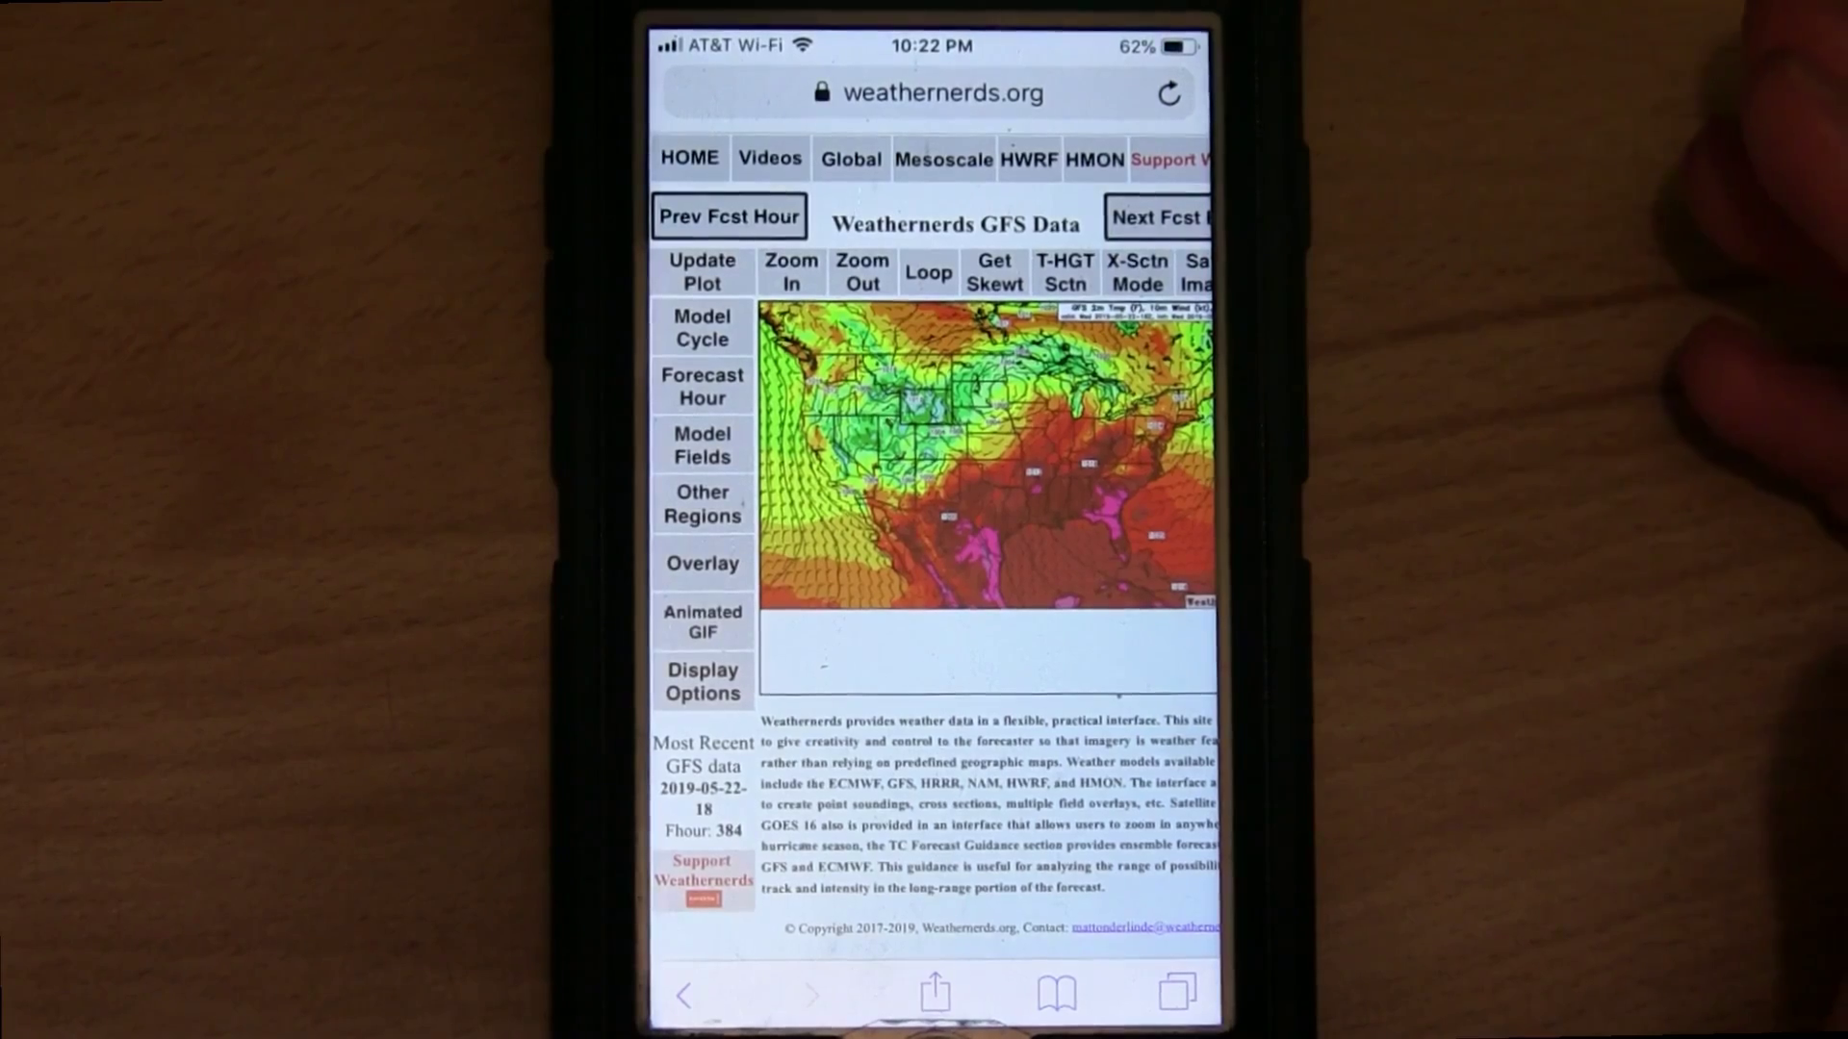
Step: Enable X-Sctn Mode and mark cross-section points over the central US on the 2 m temperature map
{"action": "left_click", "coordinate": [1139, 271]}
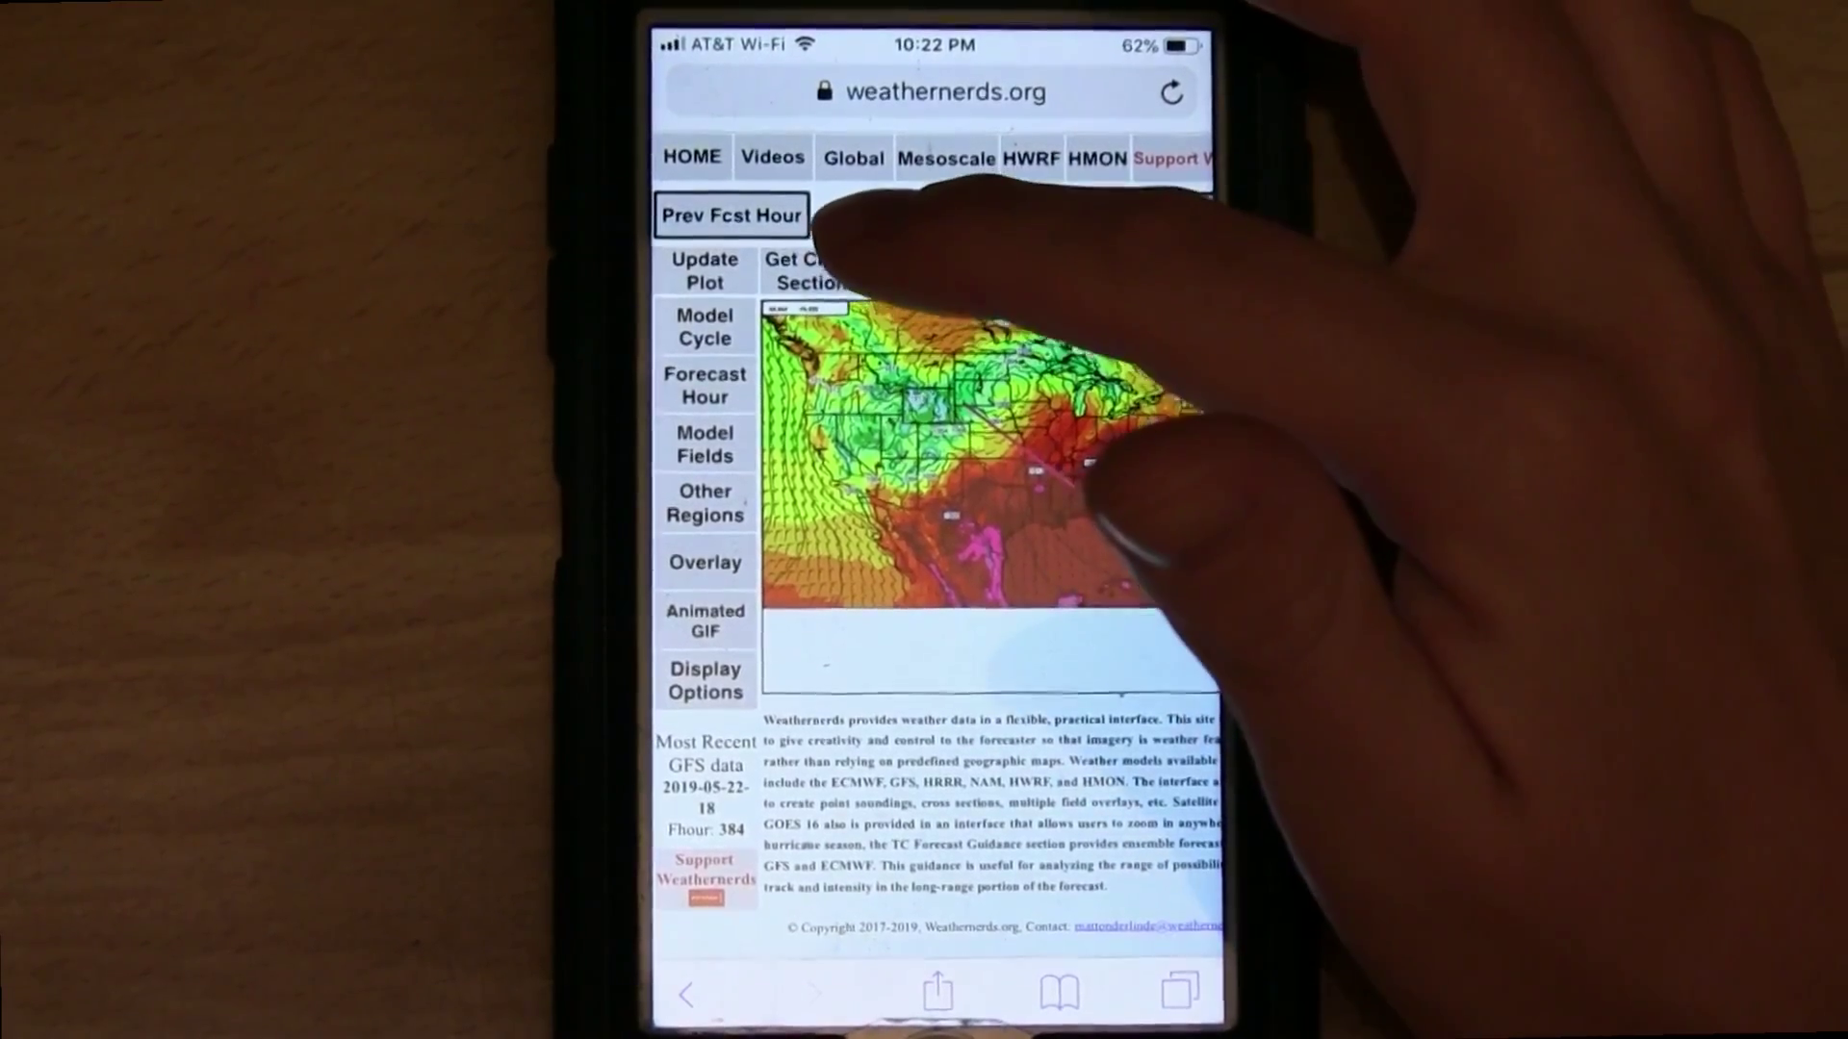
{"action": "left_click", "coordinate": [812, 271]}
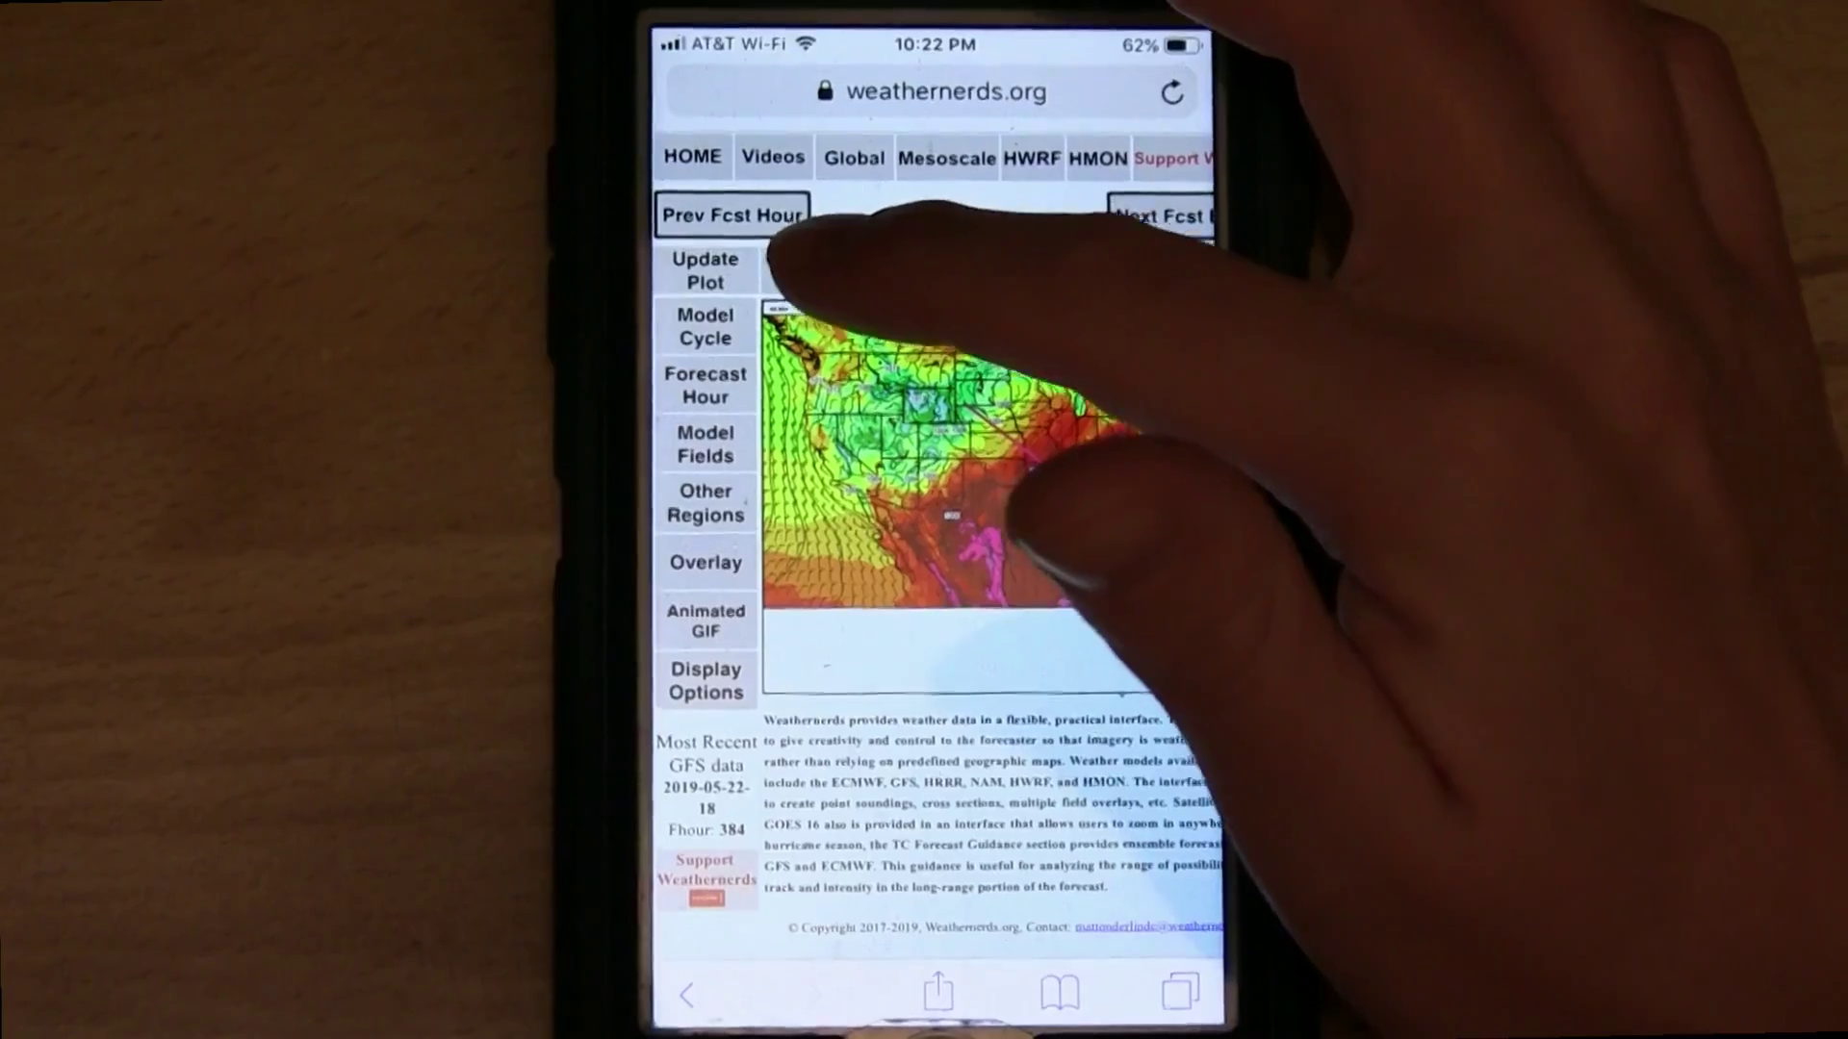
{"action": "left_click", "coordinate": [1056, 424]}
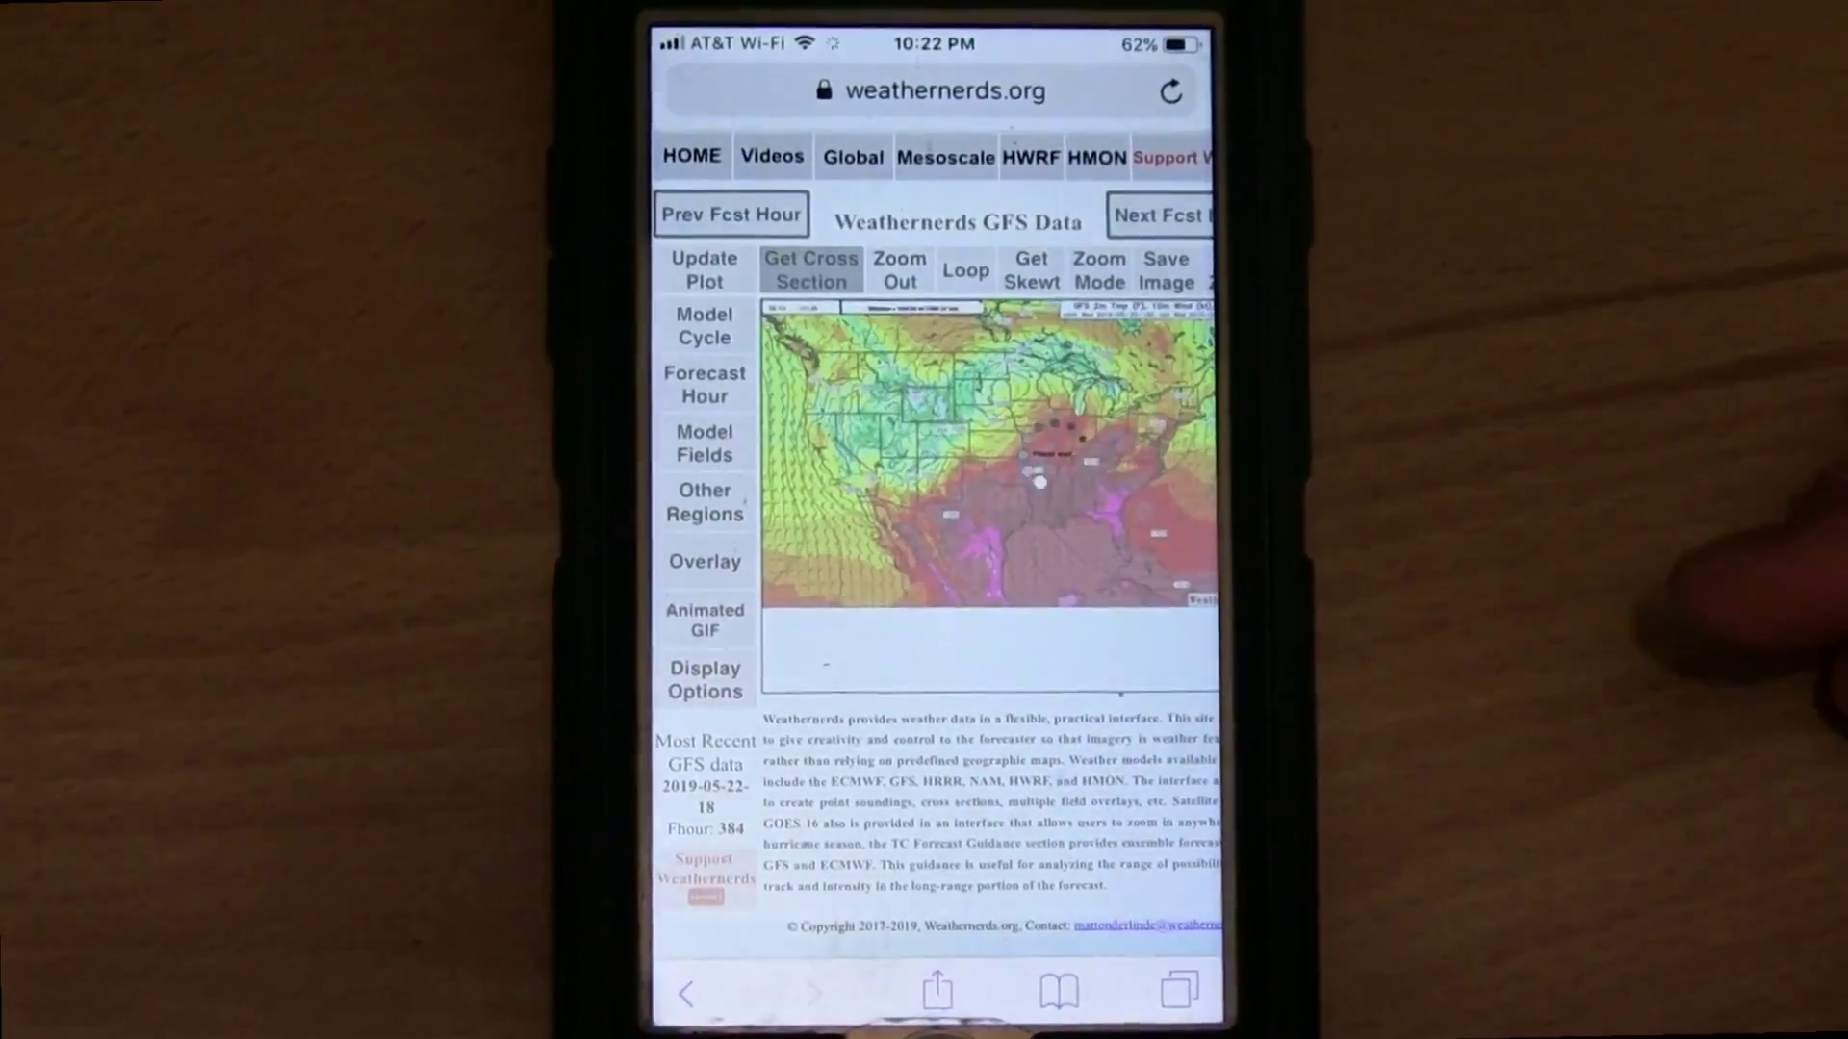